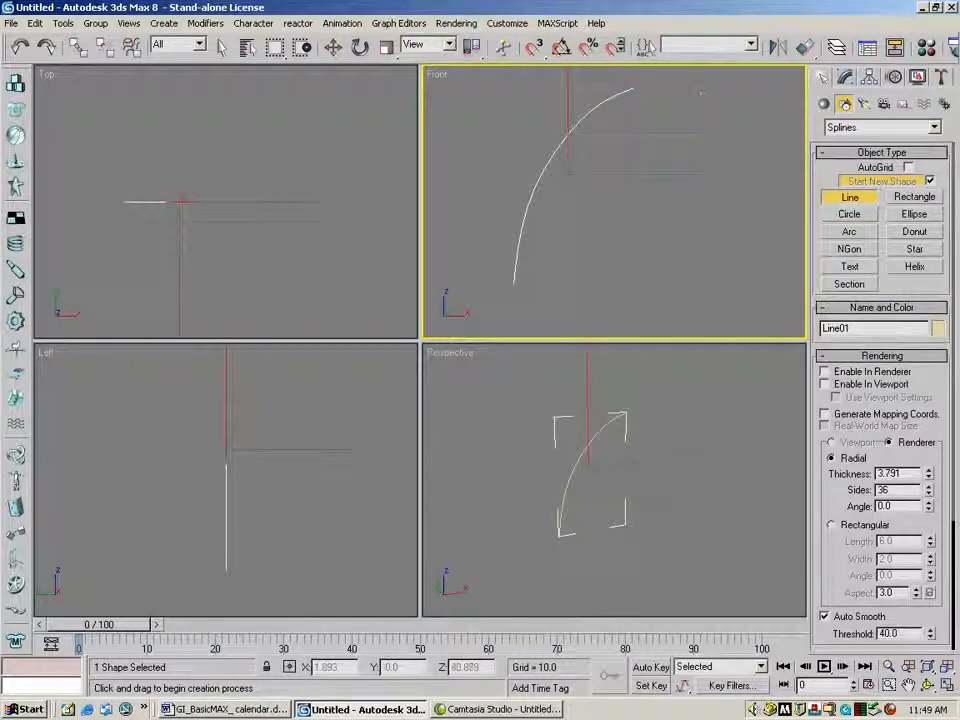
# Step: Draw a small circle beside the curved line in the Top viewport, centred at about X -129, Y 13
pyautogui.click(946, 667)
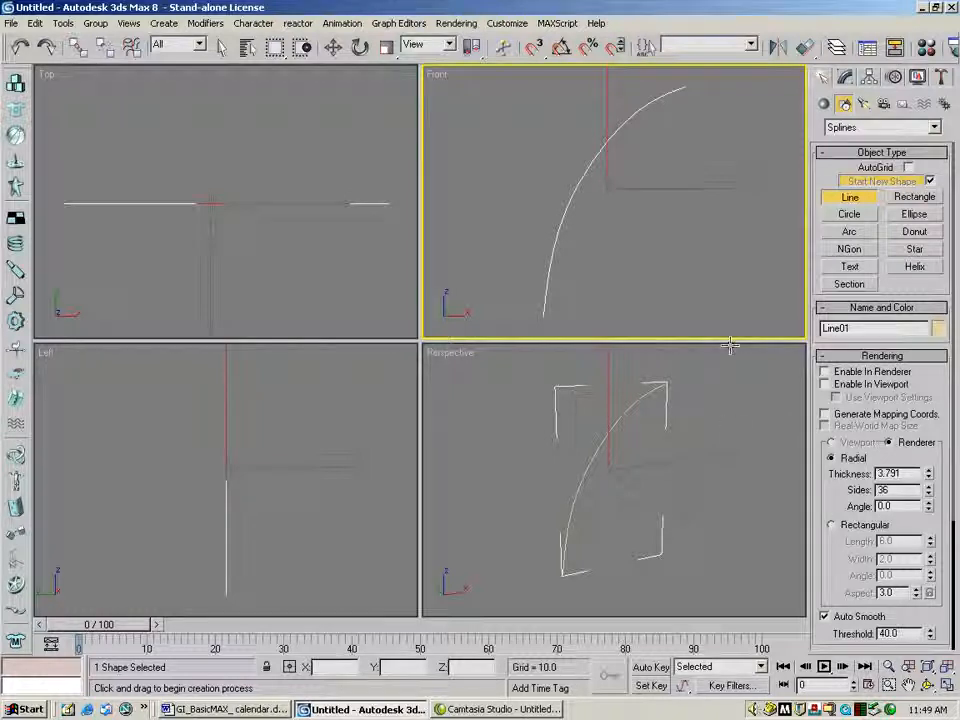
pyautogui.click(847, 215)
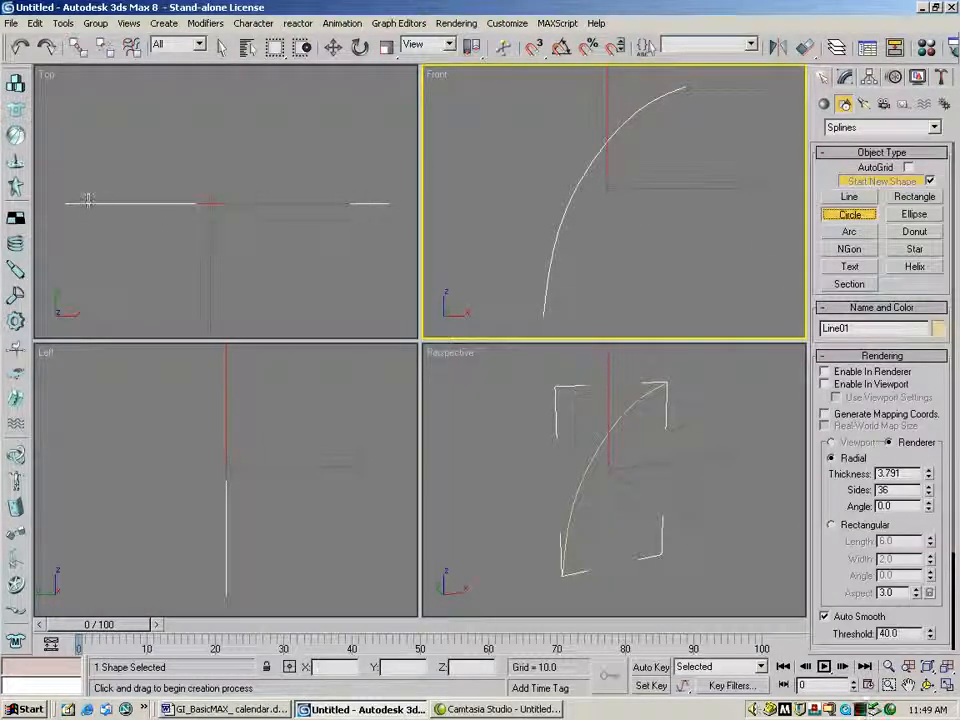
pyautogui.moveTo(133, 162); pyautogui.dragTo(136, 181)
# Step: Maximize the Perspective viewport and frame the curved line together with the circle
pyautogui.click(888, 667)
pyautogui.moveTo(585, 572)
pyautogui.mouseDown()
pyautogui.moveTo(572, 518)
pyautogui.moveTo(583, 574)
pyautogui.mouseUp()
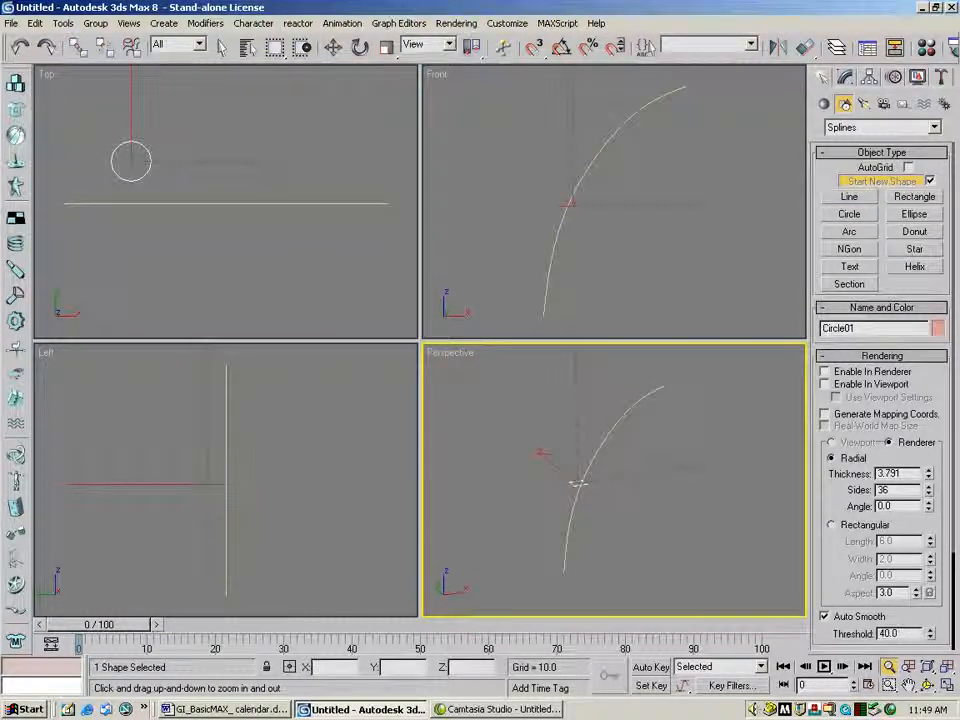
pyautogui.click(849, 214)
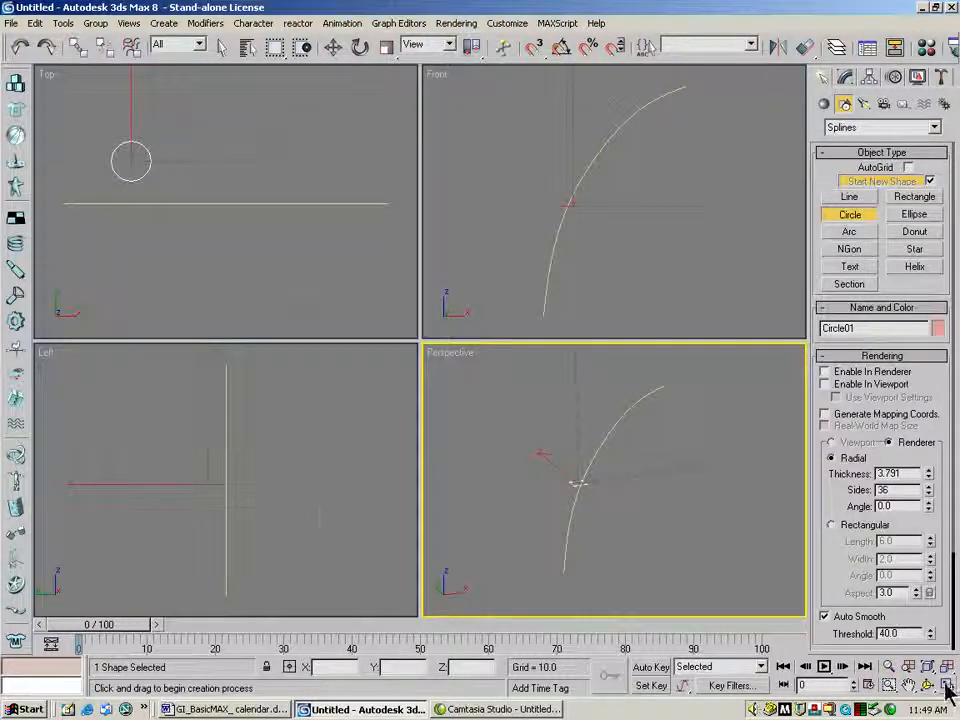
pyautogui.hotkey('alt', 'w')
pyautogui.click(888, 665)
pyautogui.moveTo(520, 496); pyautogui.dragTo(519, 452)
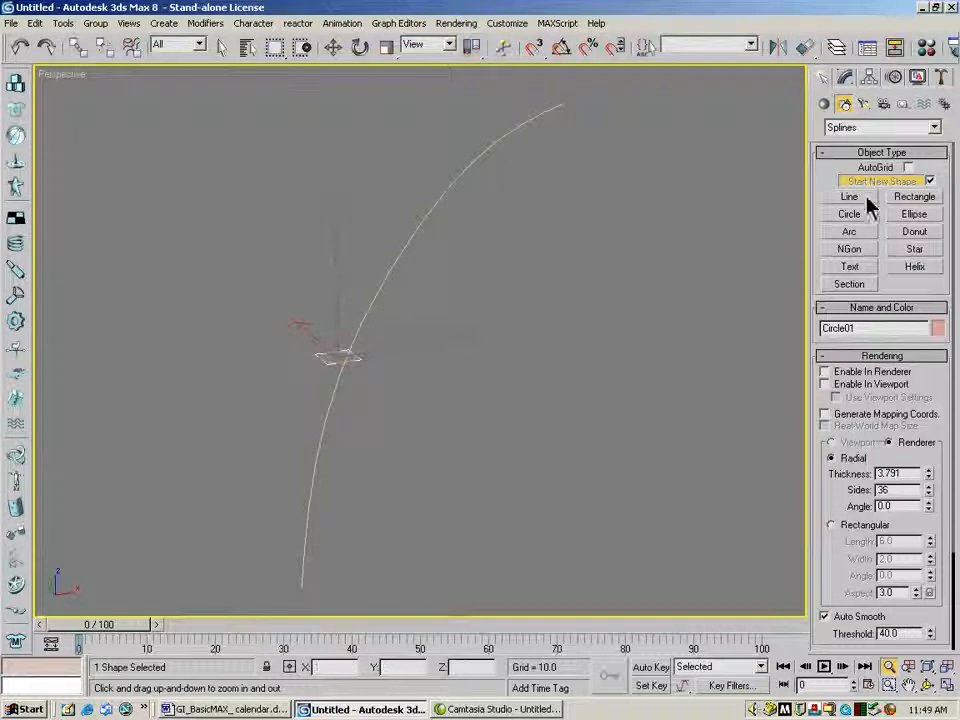
# Step: Switch object creation to the Compound Objects category of geometry
pyautogui.press('w')
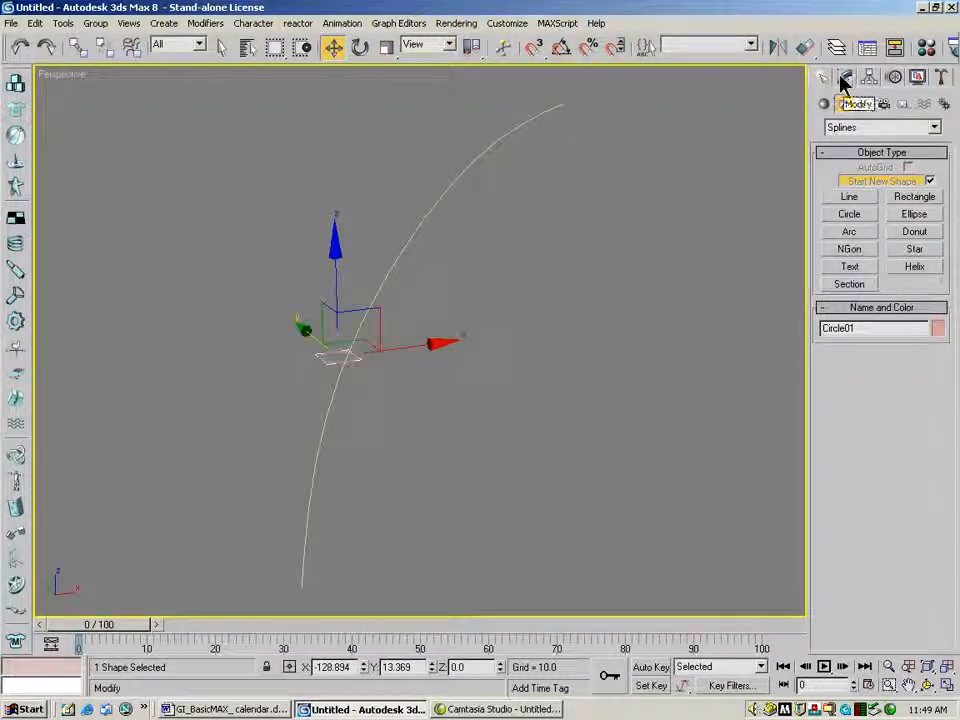
pyautogui.click(933, 127)
pyautogui.click(933, 127)
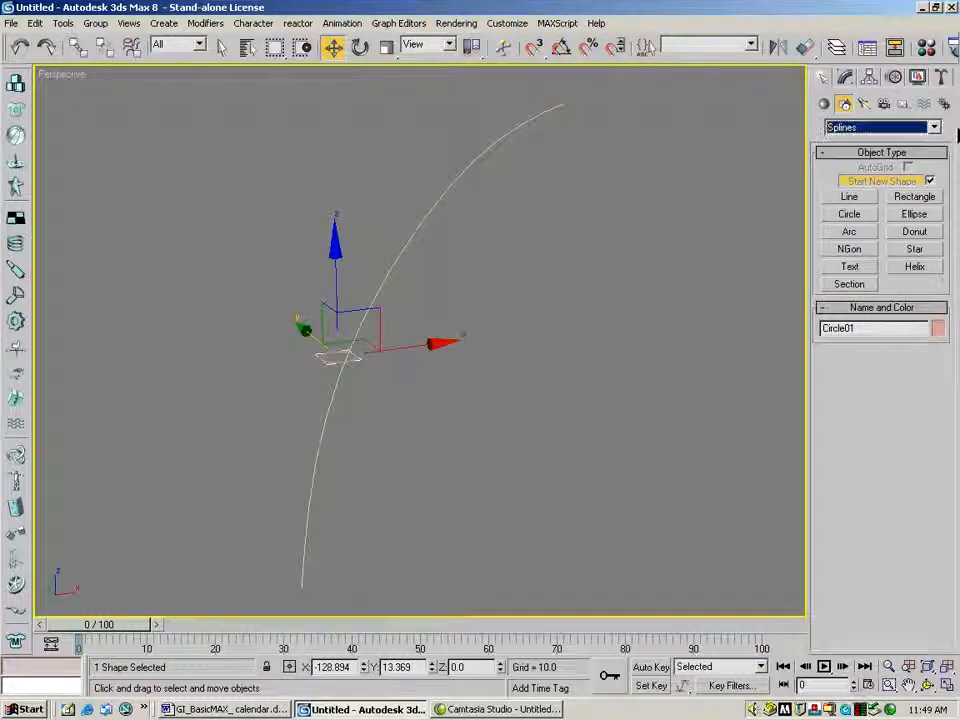
pyautogui.click(826, 105)
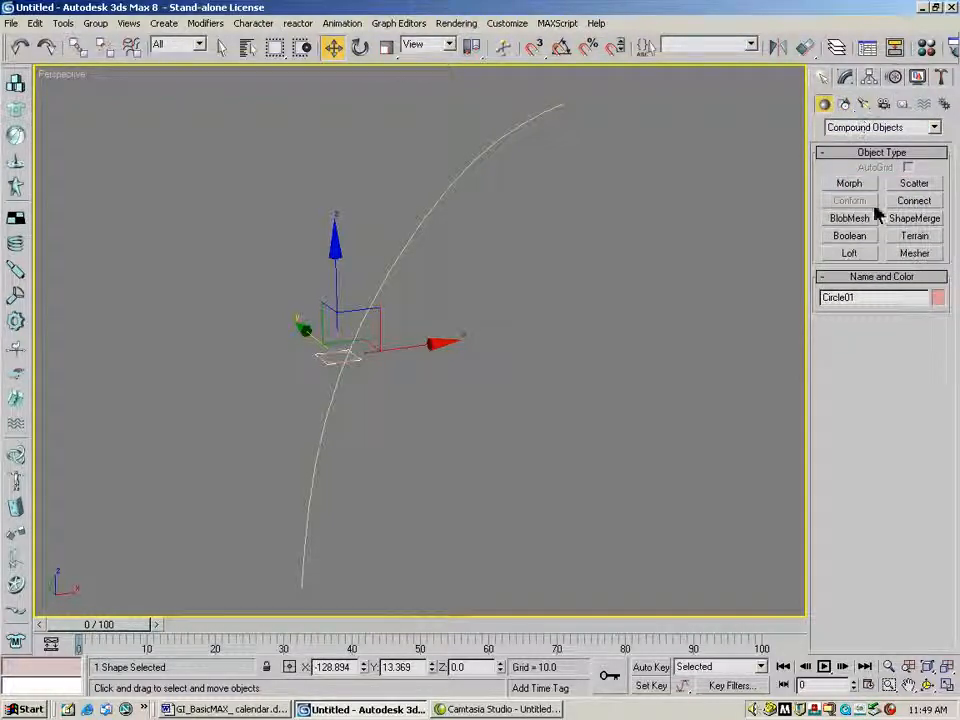
# Step: Try to loft from the circle by picking the curved line with Get Path, and undo the loft
pyautogui.click(851, 255)
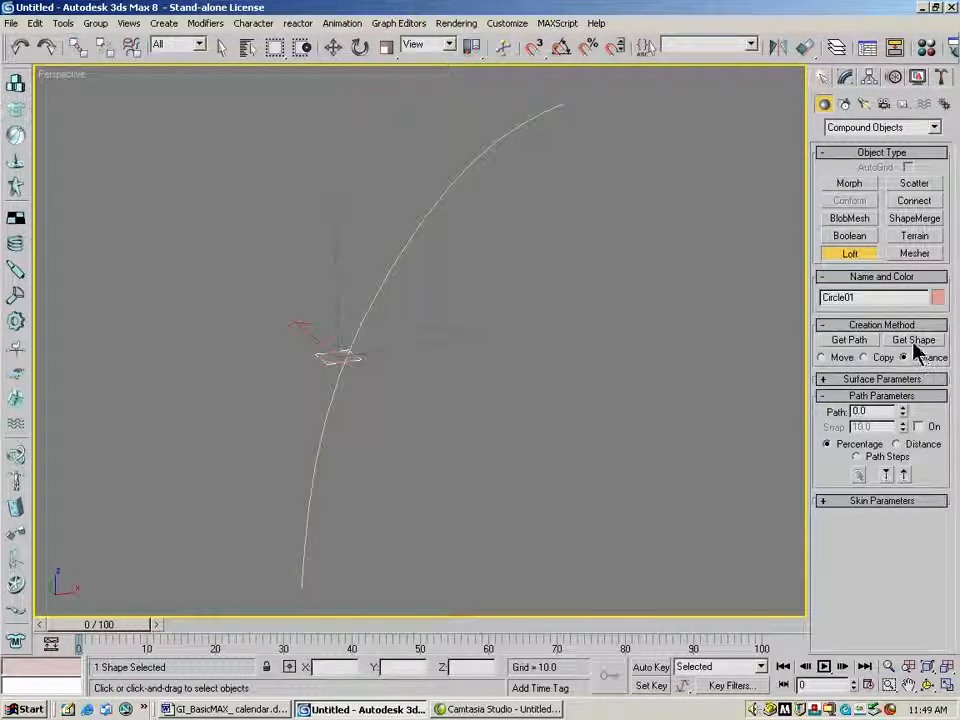
pyautogui.click(850, 340)
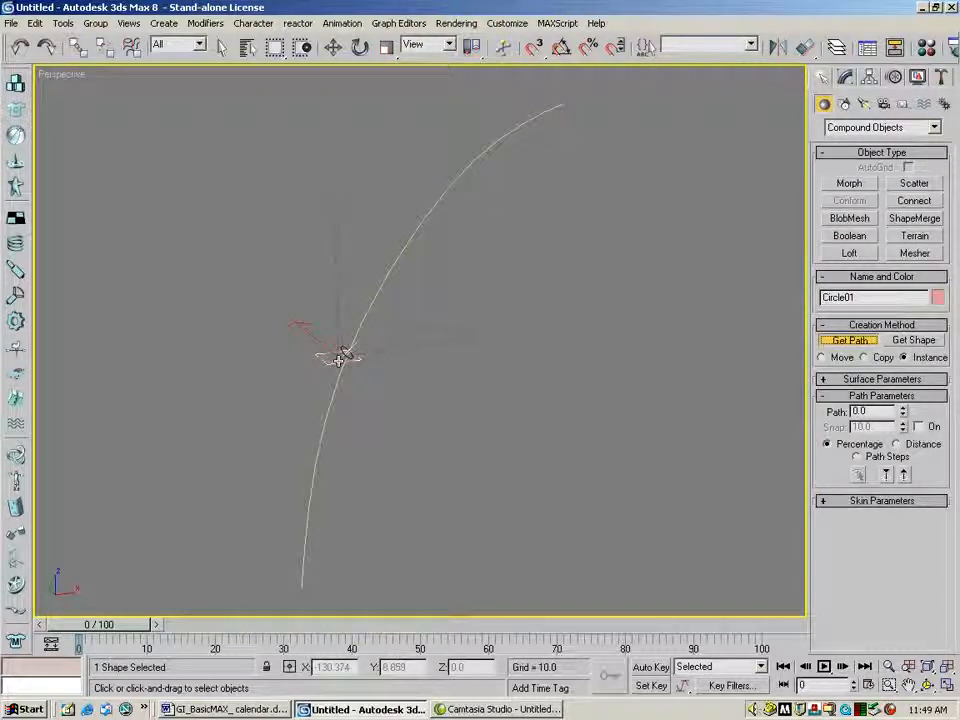
pyautogui.click(469, 166)
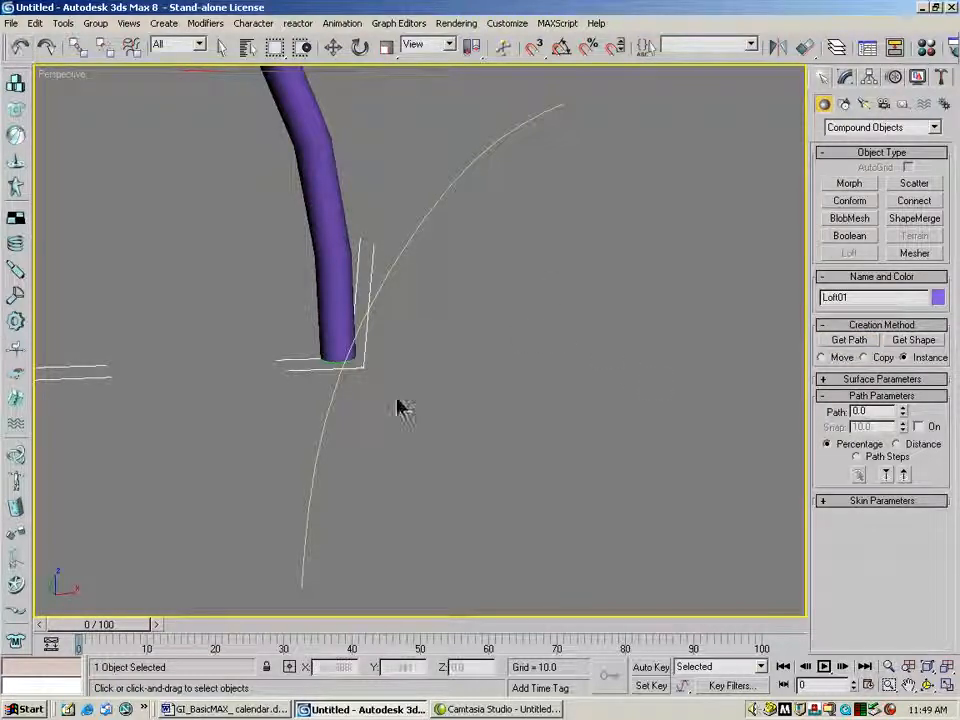
pyautogui.click(25, 48)
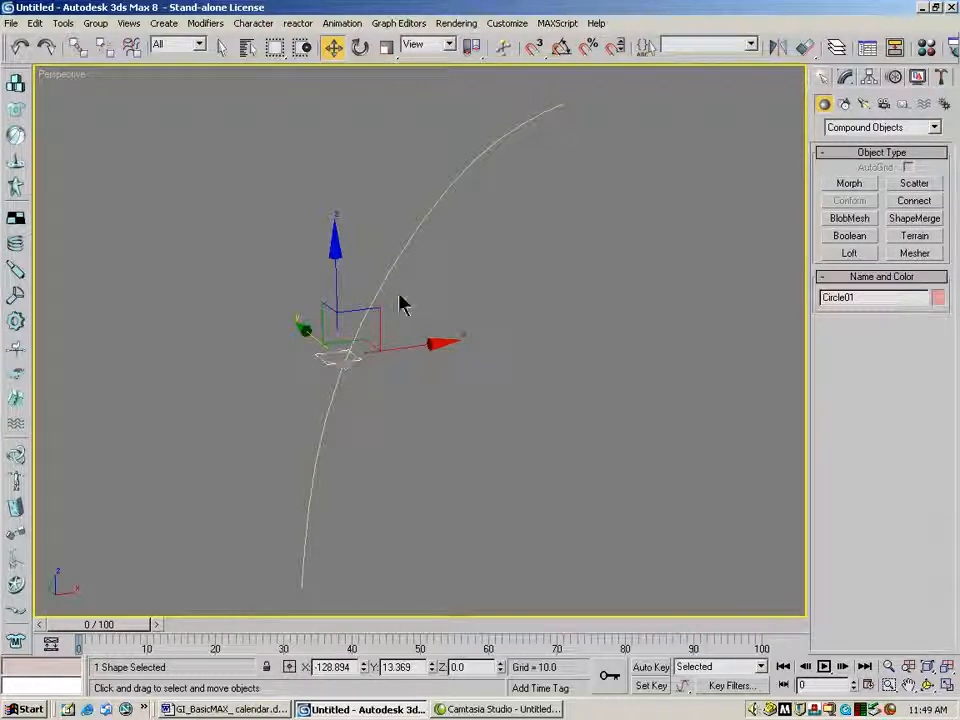
# Step: Loft from the curved line as the path, using Get Shape to pick the circle as an instanced cross-section
pyautogui.click(414, 232)
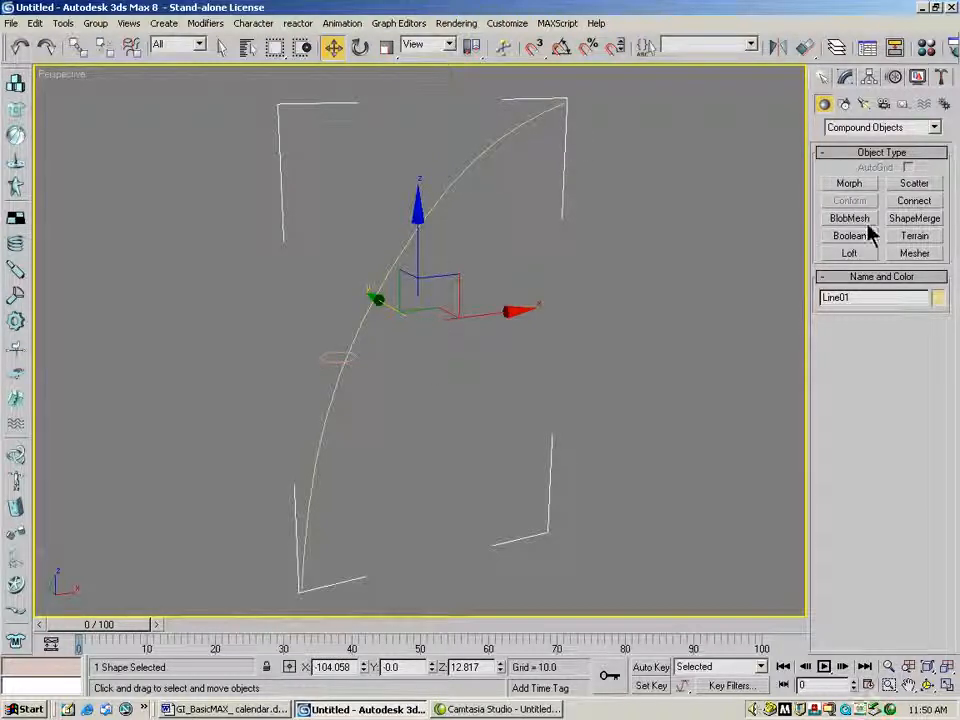
pyautogui.click(850, 254)
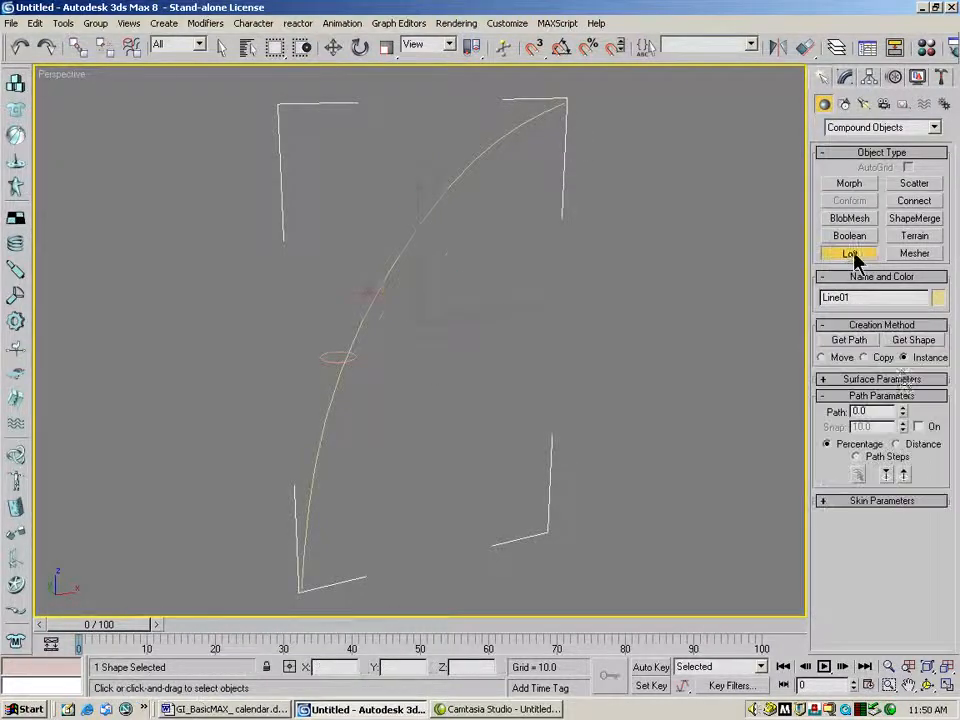
pyautogui.click(915, 342)
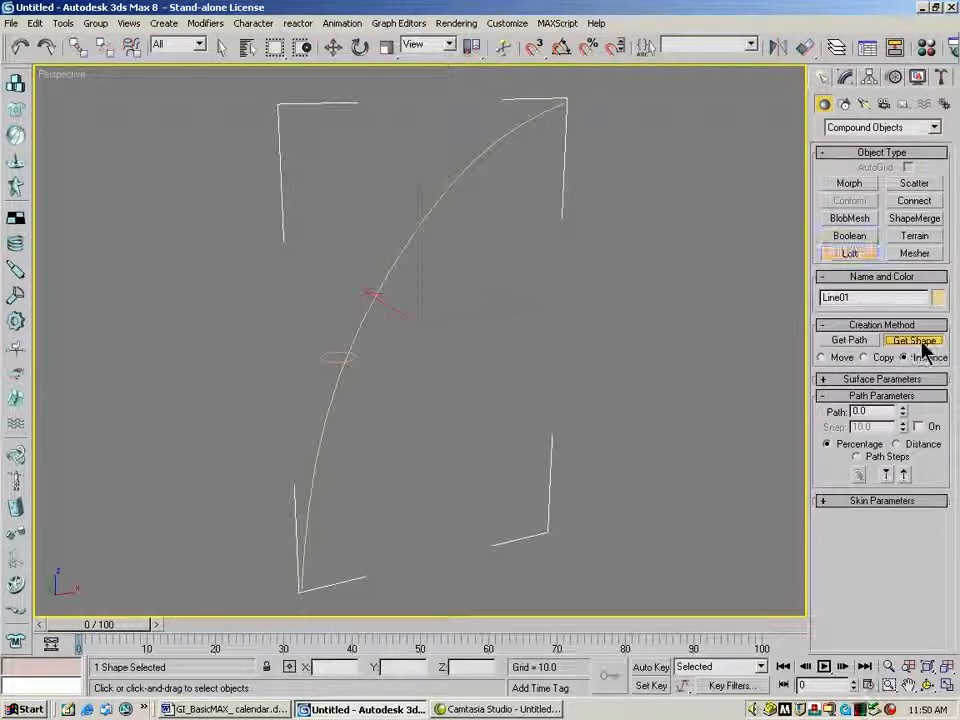
pyautogui.click(340, 356)
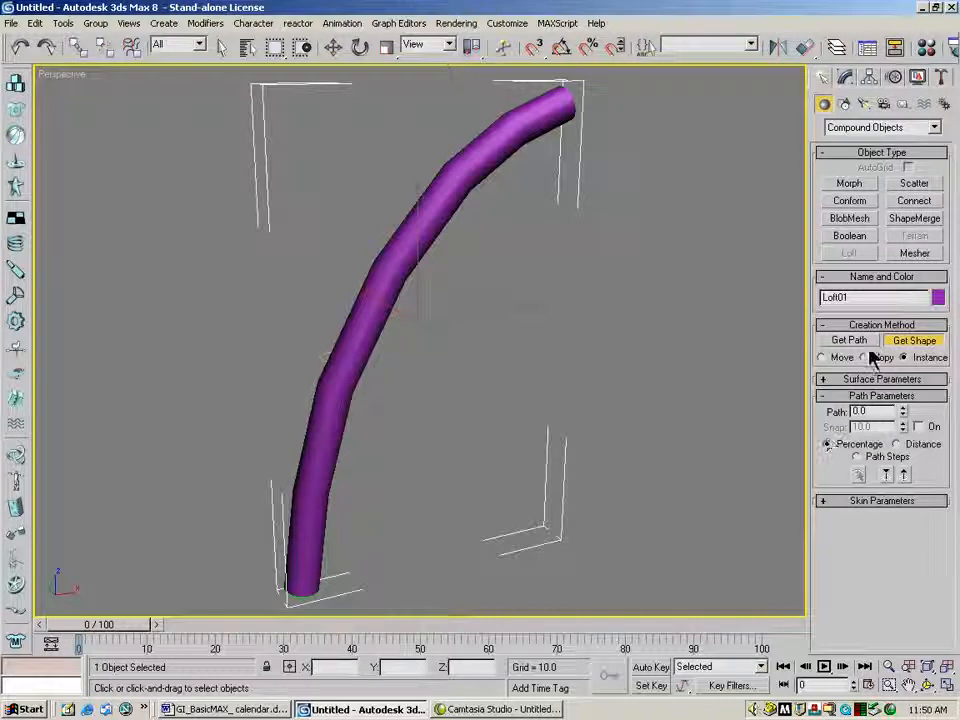
# Step: Change the loft's object colour to the dark grey swatch in the 3ds Max palette
pyautogui.click(938, 297)
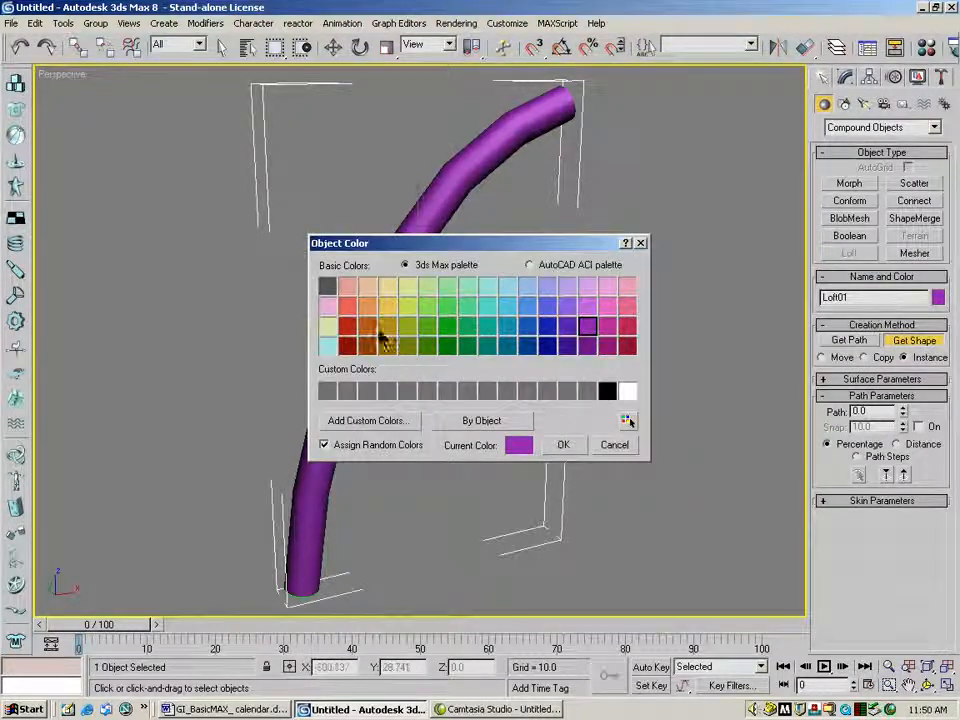
pyautogui.click(326, 287)
pyautogui.click(565, 446)
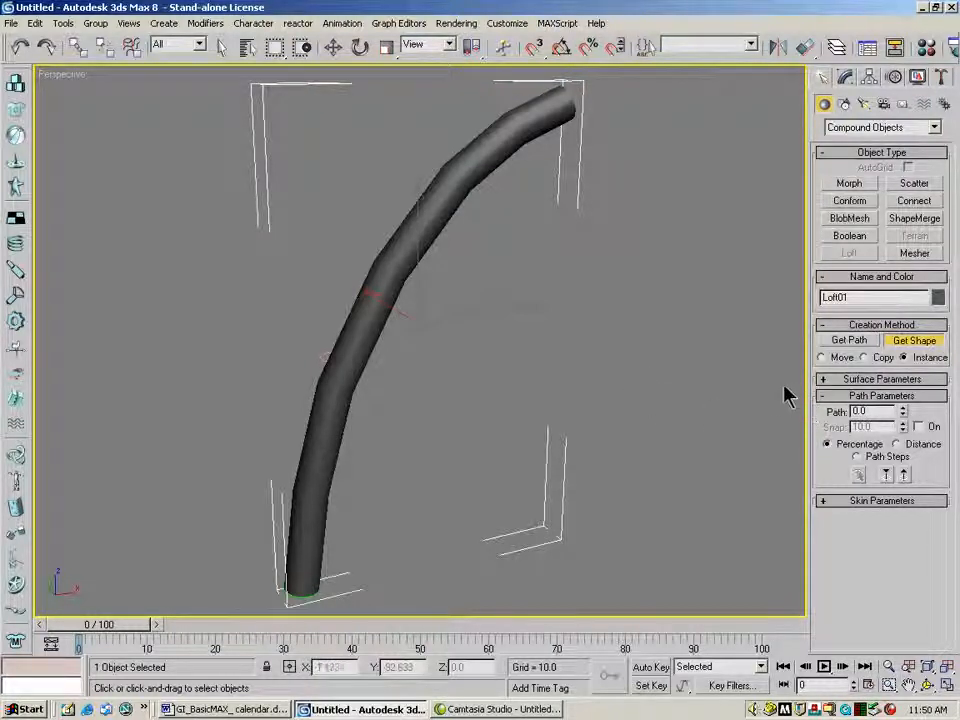
# Step: In the loft's skin parameters, set Path Steps to 5 and Shape Steps to 2
pyautogui.click(826, 500)
pyautogui.moveTo(827, 488); pyautogui.dragTo(827, 450)
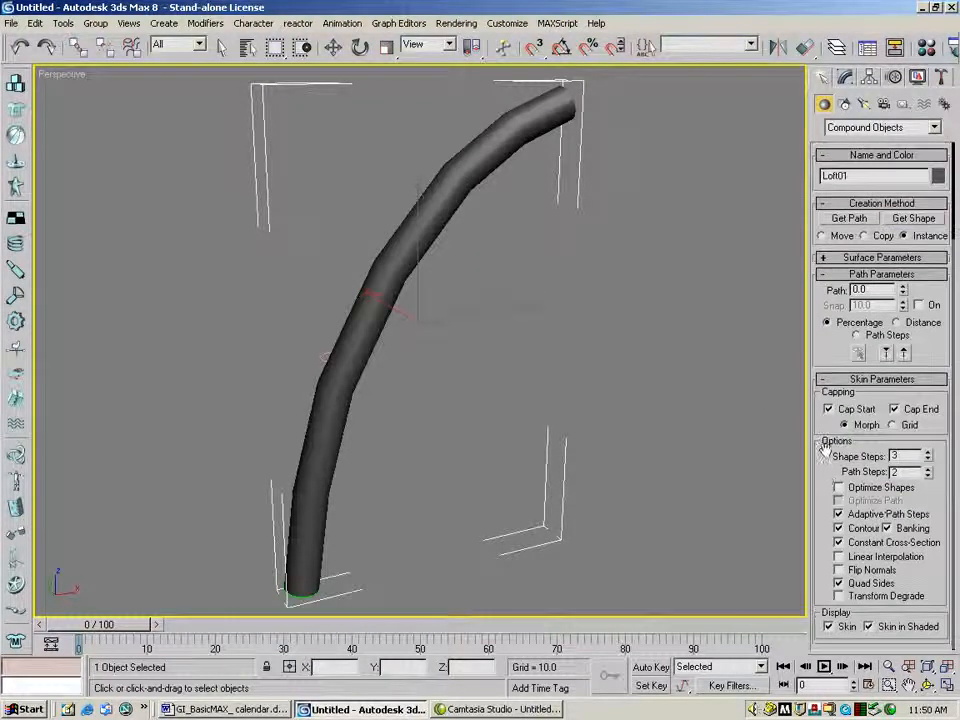
pyautogui.click(928, 469)
pyautogui.click(928, 469)
pyautogui.click(928, 469)
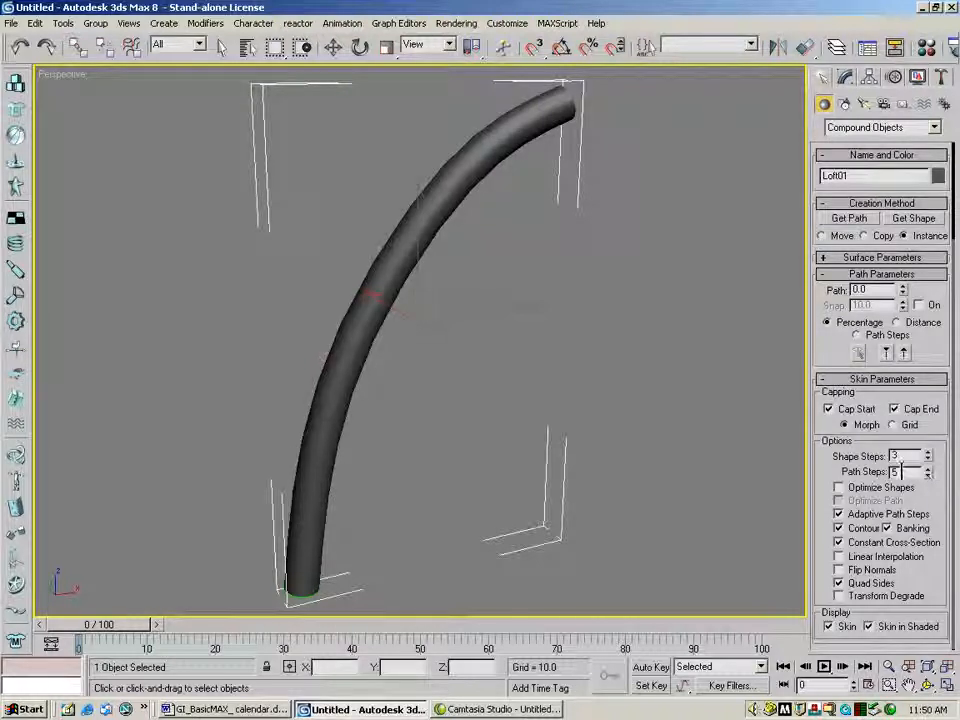
pyautogui.doubleClick(897, 471)
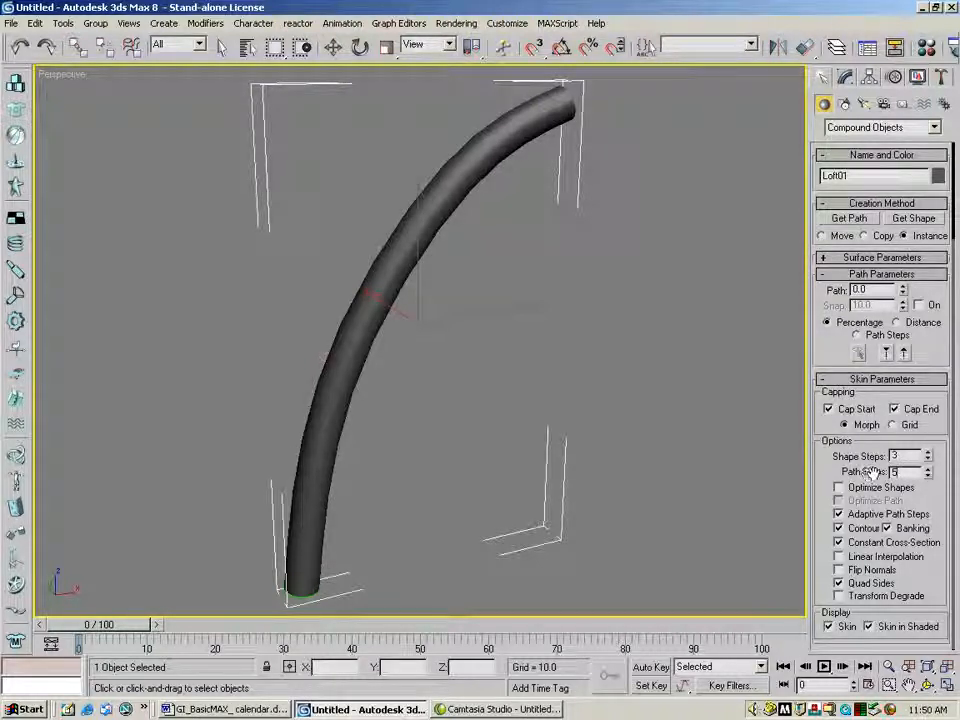
pyautogui.click(927, 459)
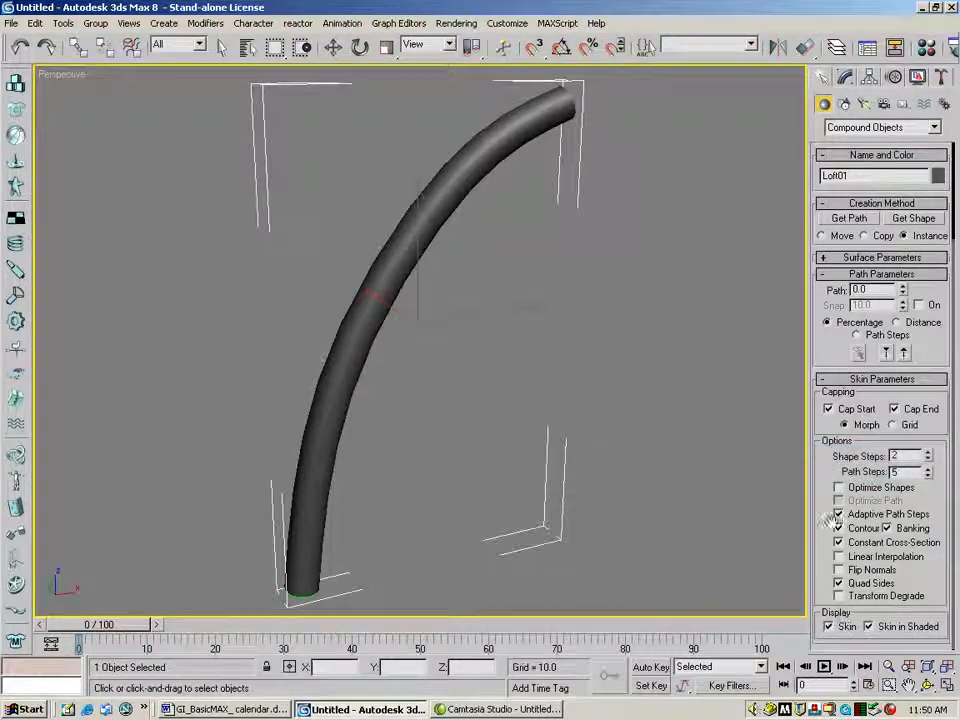
# Step: Modify the loft and open its Scale deformation graph
pyautogui.click(848, 78)
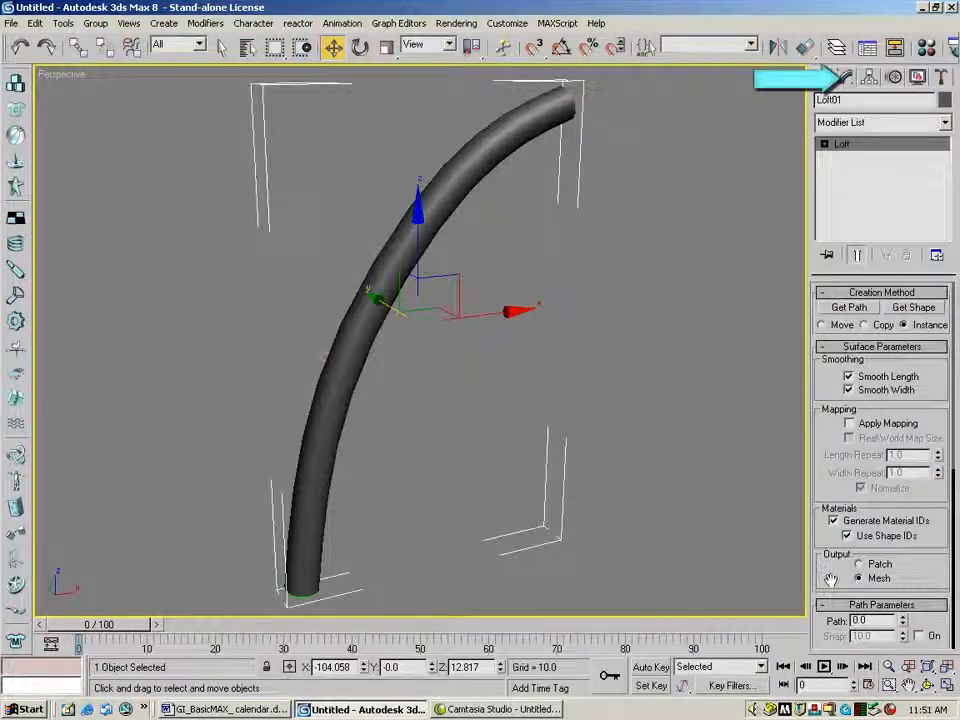
pyautogui.scroll(-5, 830, 580)
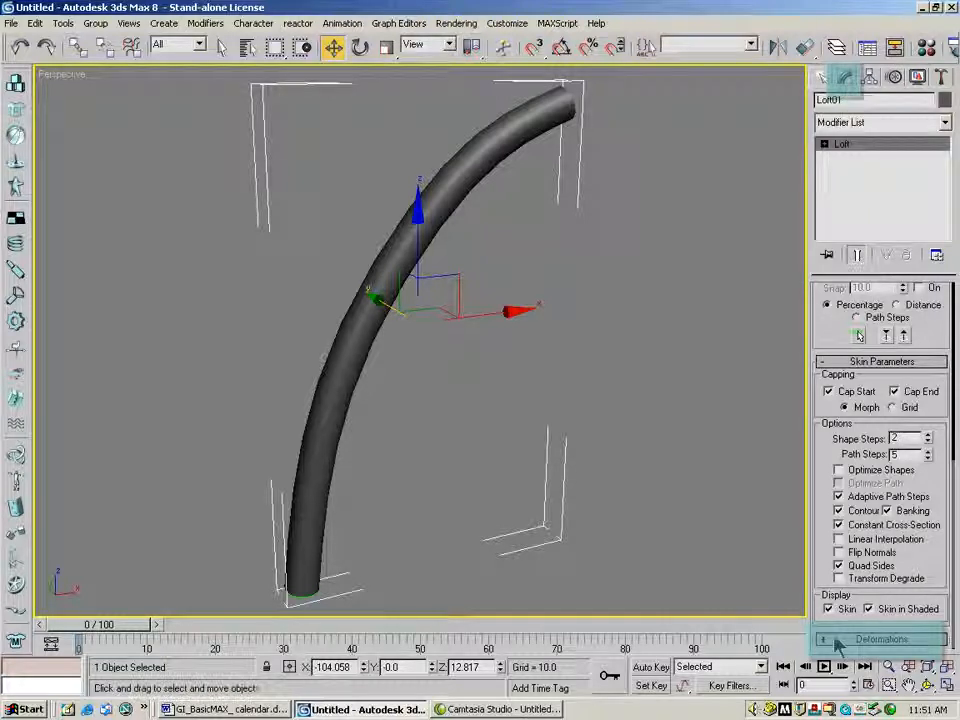
pyautogui.click(880, 638)
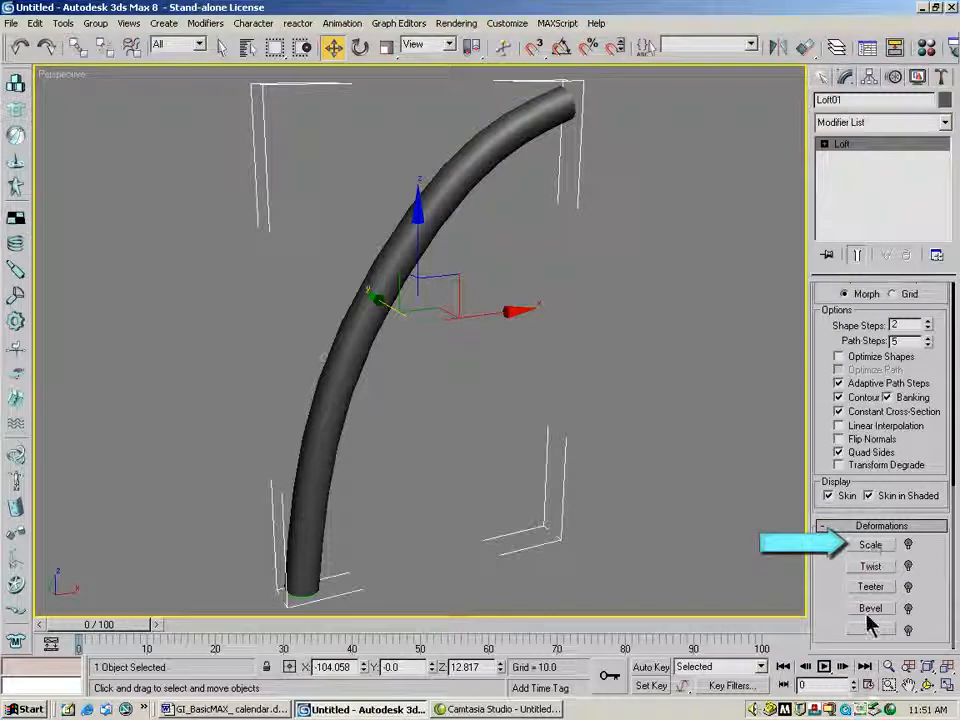
pyautogui.click(878, 549)
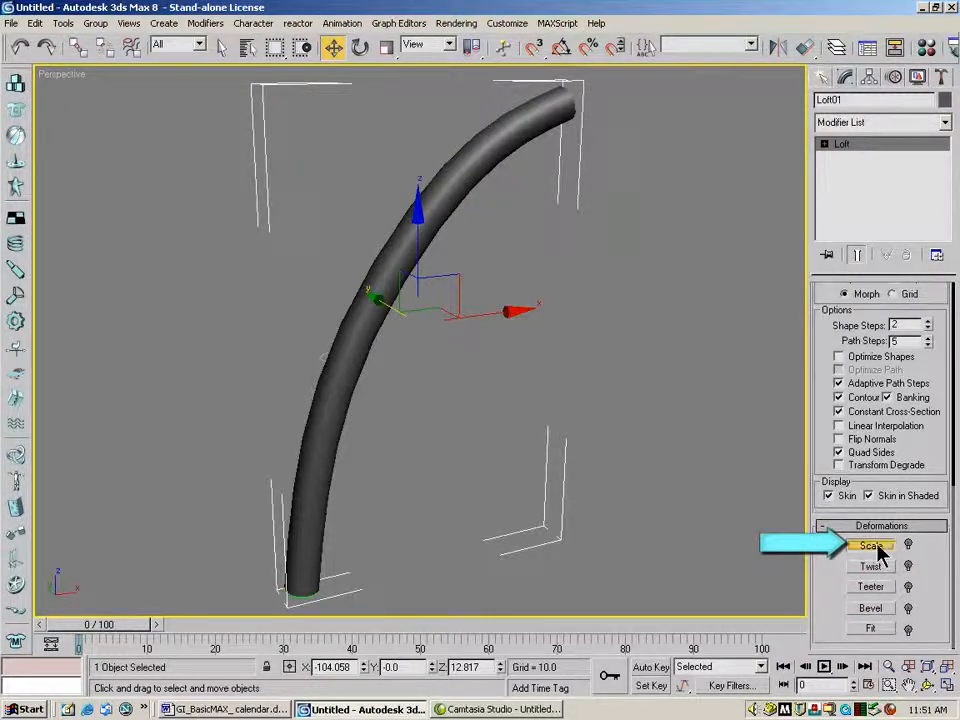
# Step: Taper the loft's upper tip by lowering the scale curve's end point at 100 to about 5
pyautogui.moveTo(512, 248); pyautogui.dragTo(627, 352)
pyautogui.click(909, 685)
pyautogui.moveTo(442, 248); pyautogui.dragTo(300, 238)
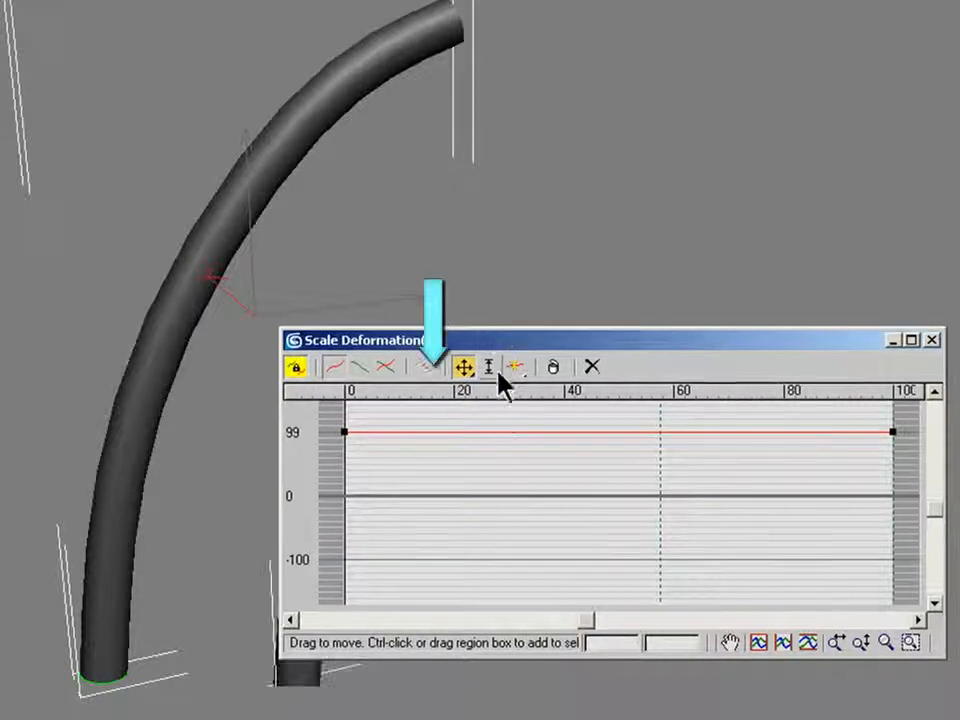
pyautogui.click(892, 431)
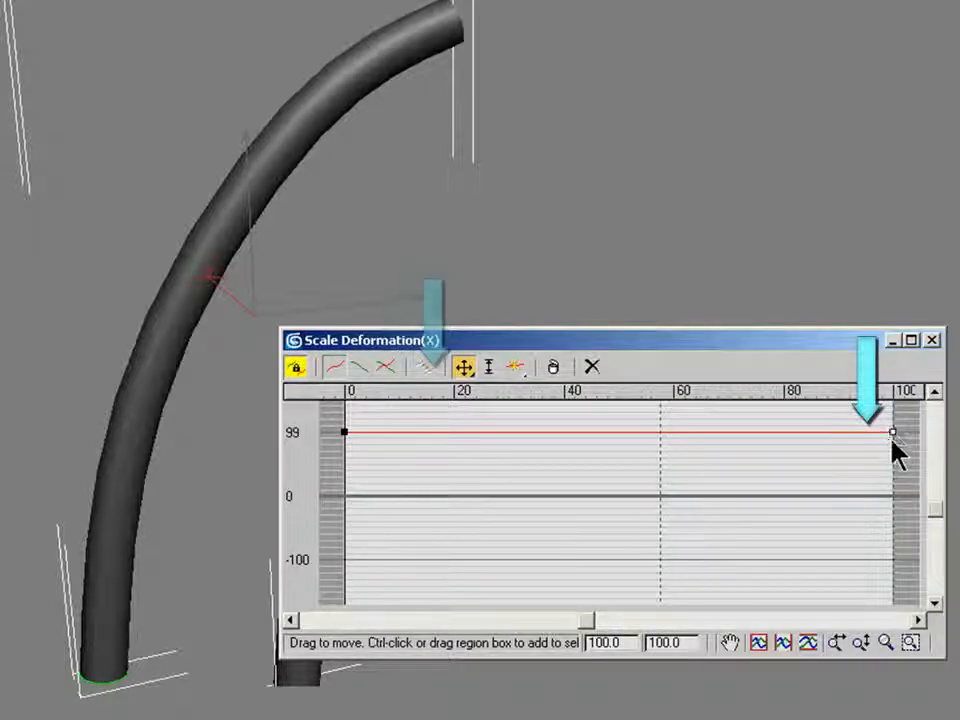
pyautogui.moveTo(892, 431); pyautogui.dragTo(893, 495)
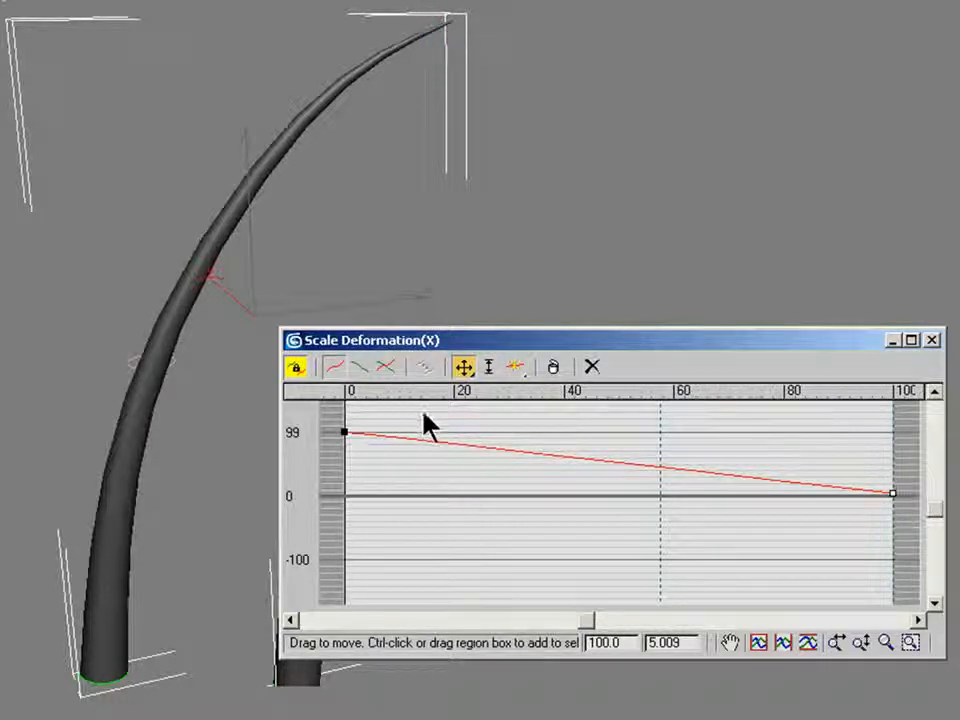
# Step: Insert corner points on the scale curve at about 6, 88 and 94 along the path, and return to moving control points
pyautogui.click(517, 369)
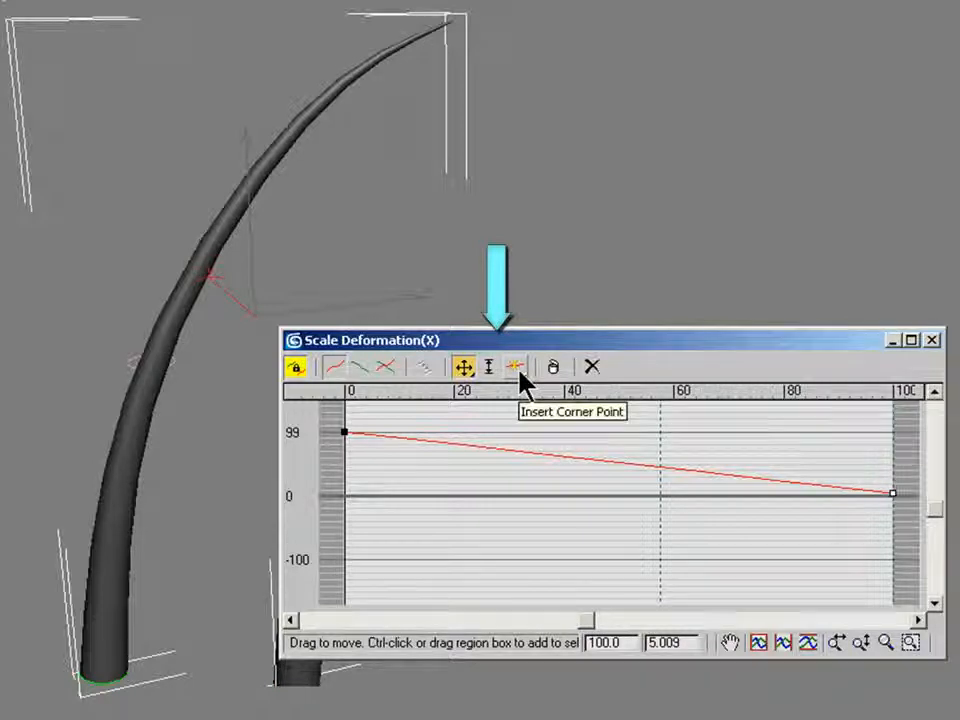
pyautogui.click(519, 367)
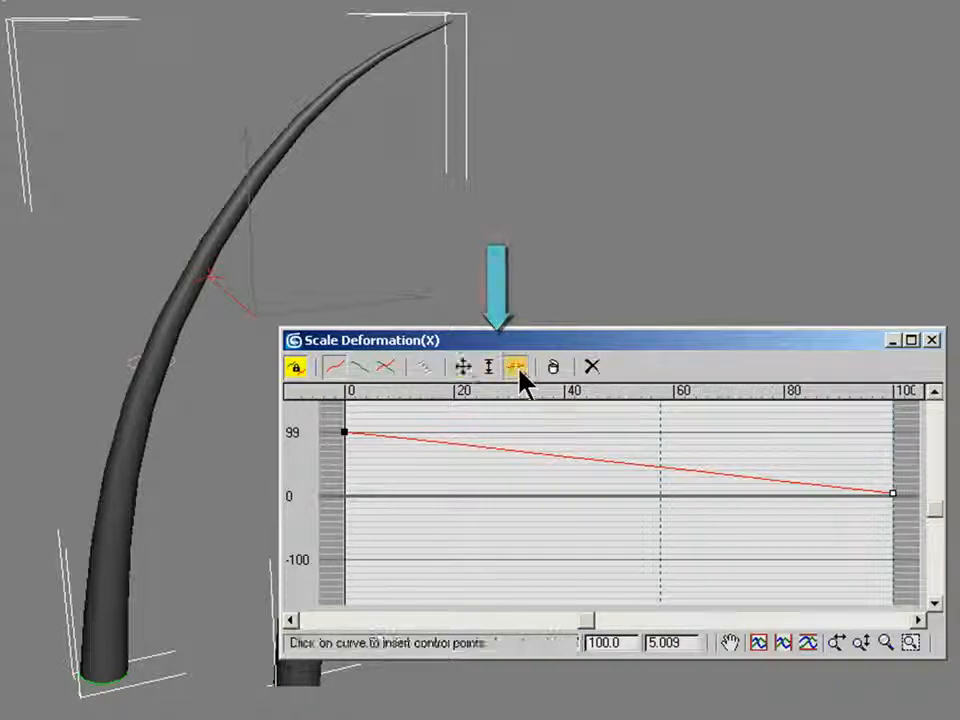
pyautogui.click(377, 434)
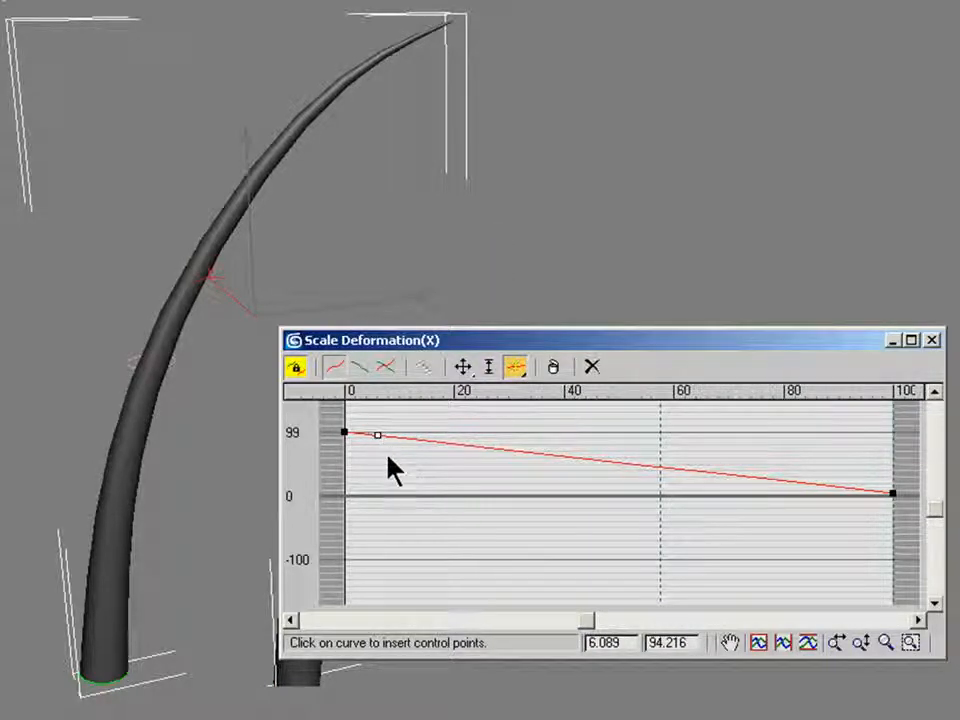
pyautogui.click(828, 485)
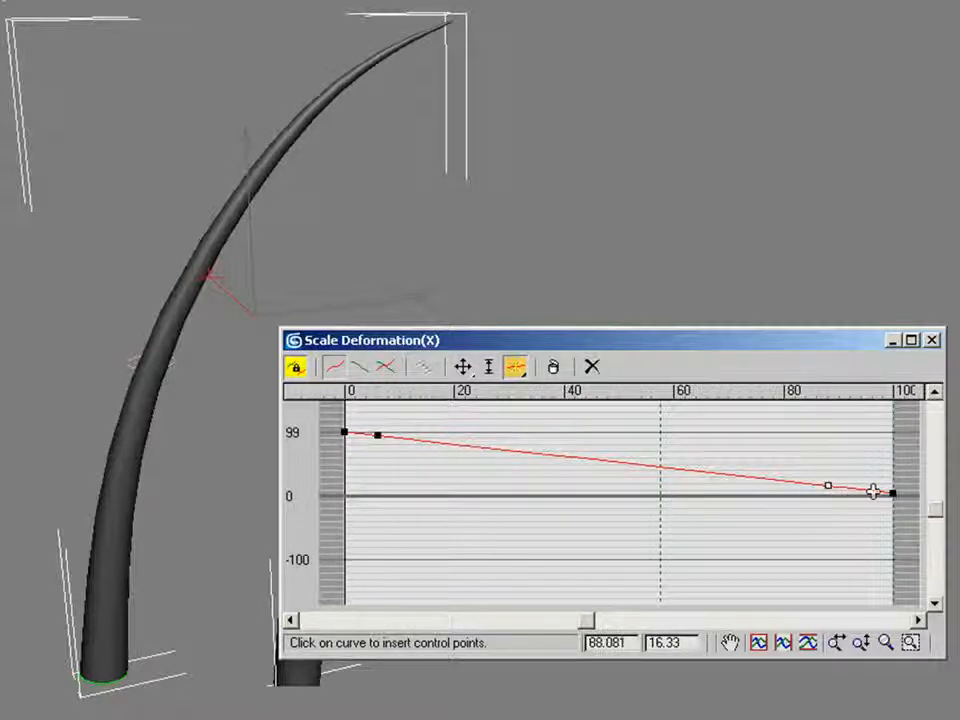
pyautogui.click(862, 489)
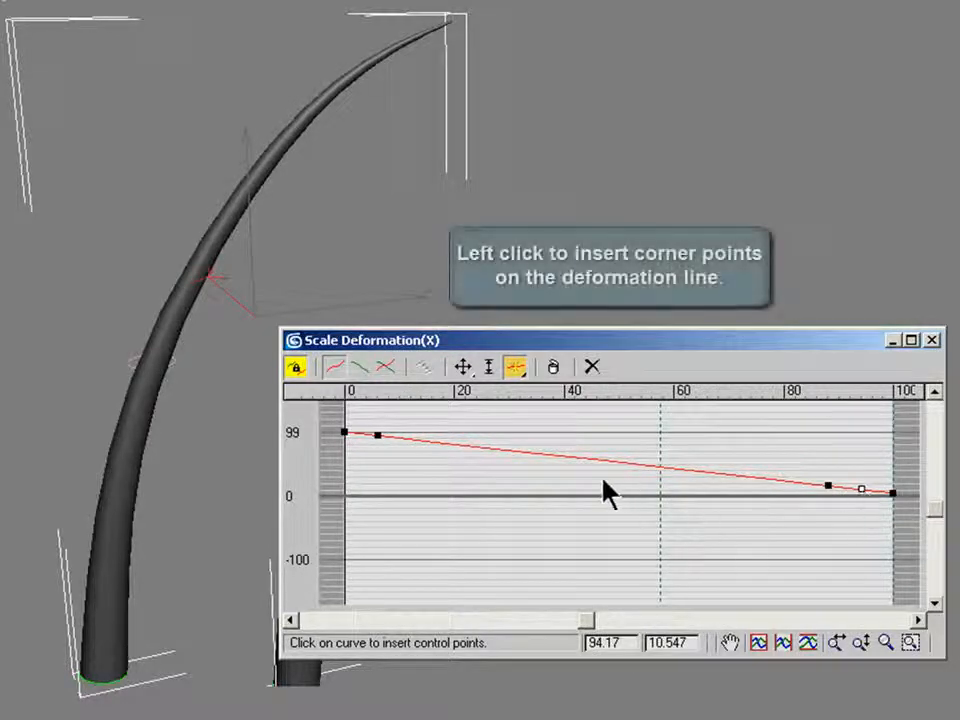
pyautogui.click(463, 368)
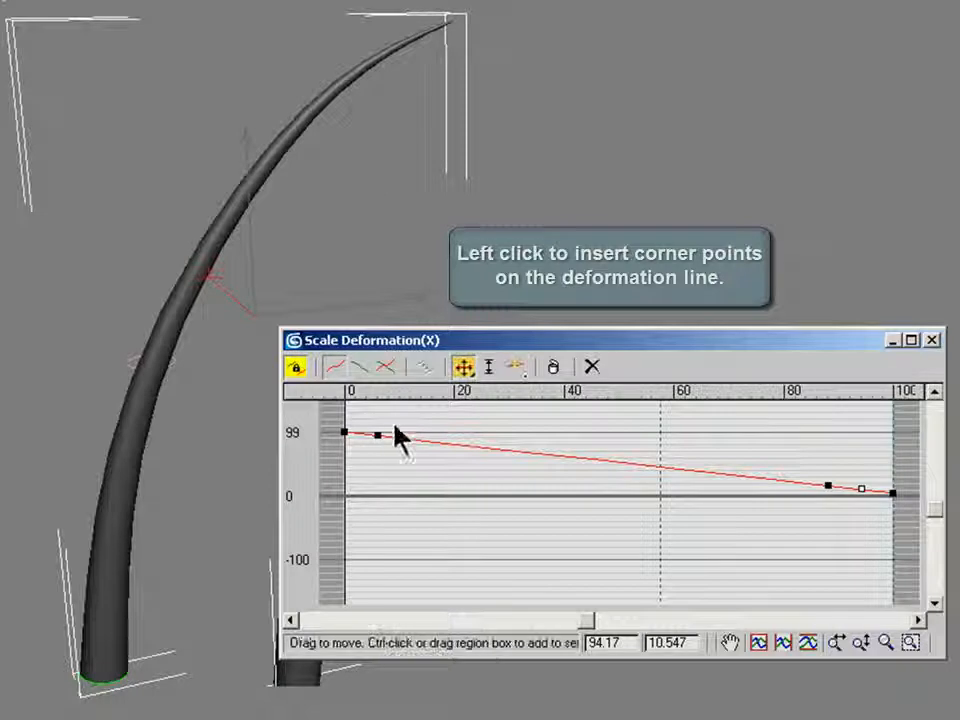
# Step: Flare the loft's base by raising the scale curve's start point at 0 to about 258
pyautogui.click(345, 433)
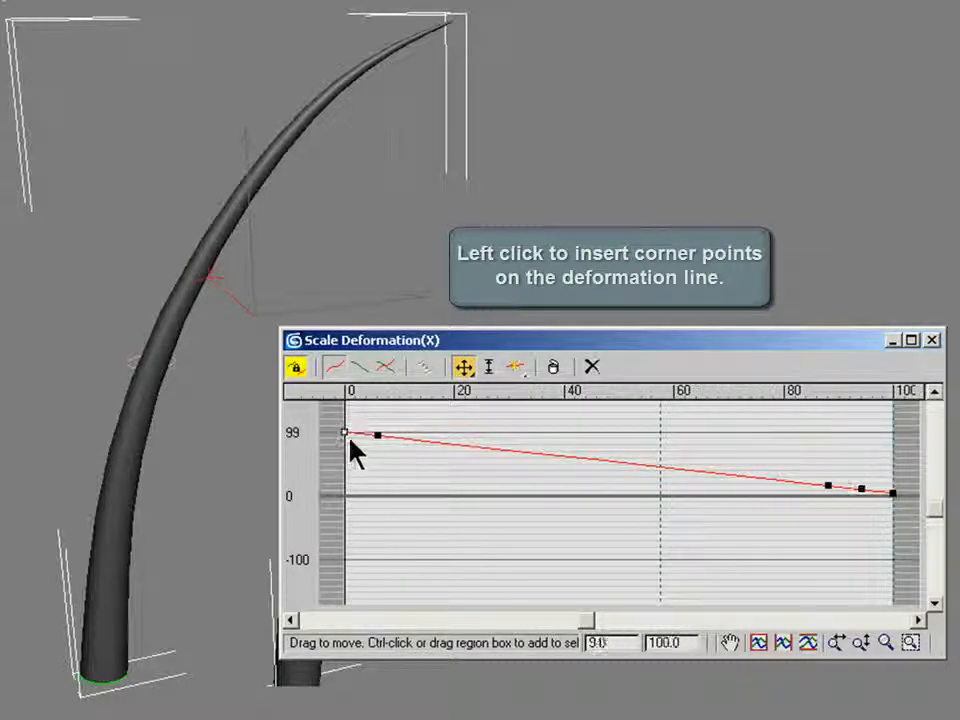
pyautogui.click(885, 643)
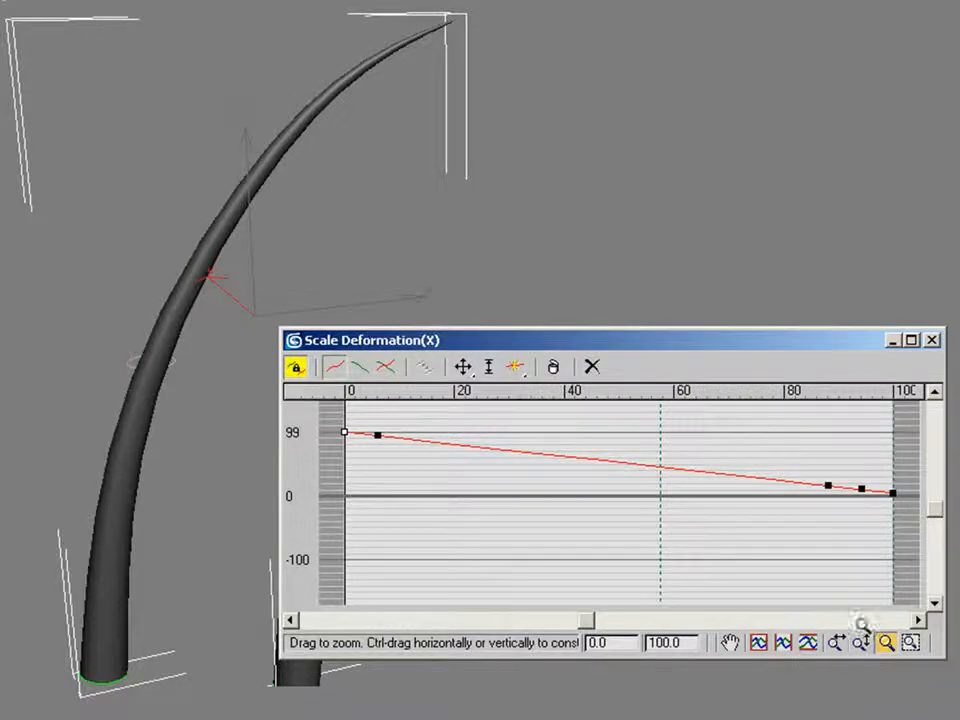
pyautogui.moveTo(525, 492); pyautogui.dragTo(531, 576)
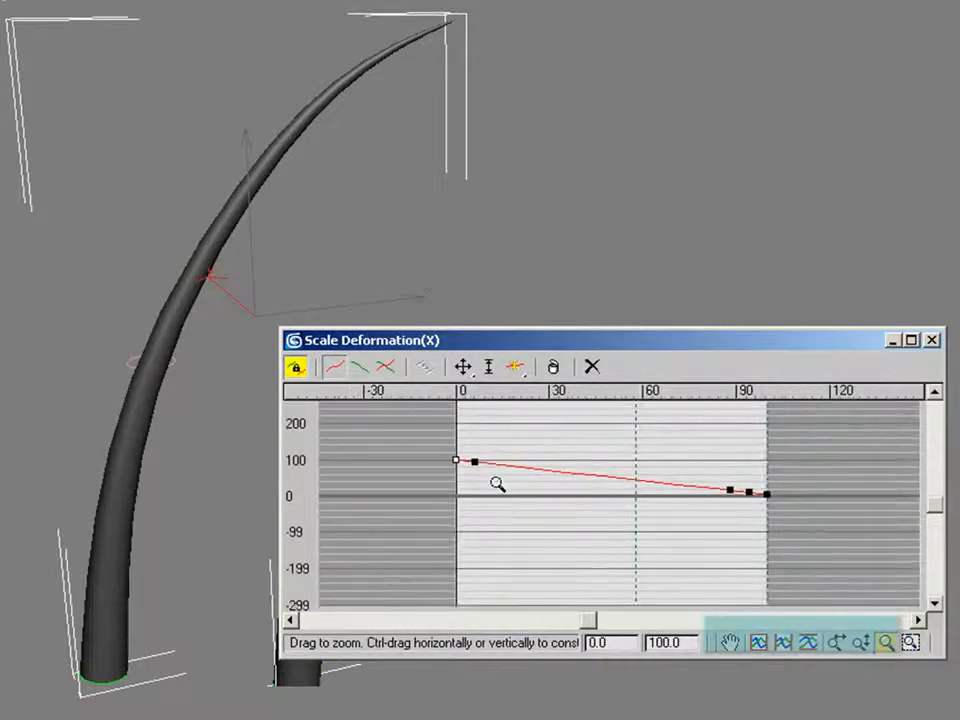
pyautogui.click(462, 366)
pyautogui.moveTo(432, 416)
pyautogui.mouseDown()
pyautogui.moveTo(468, 490)
pyautogui.moveTo(457, 402)
pyautogui.mouseUp()
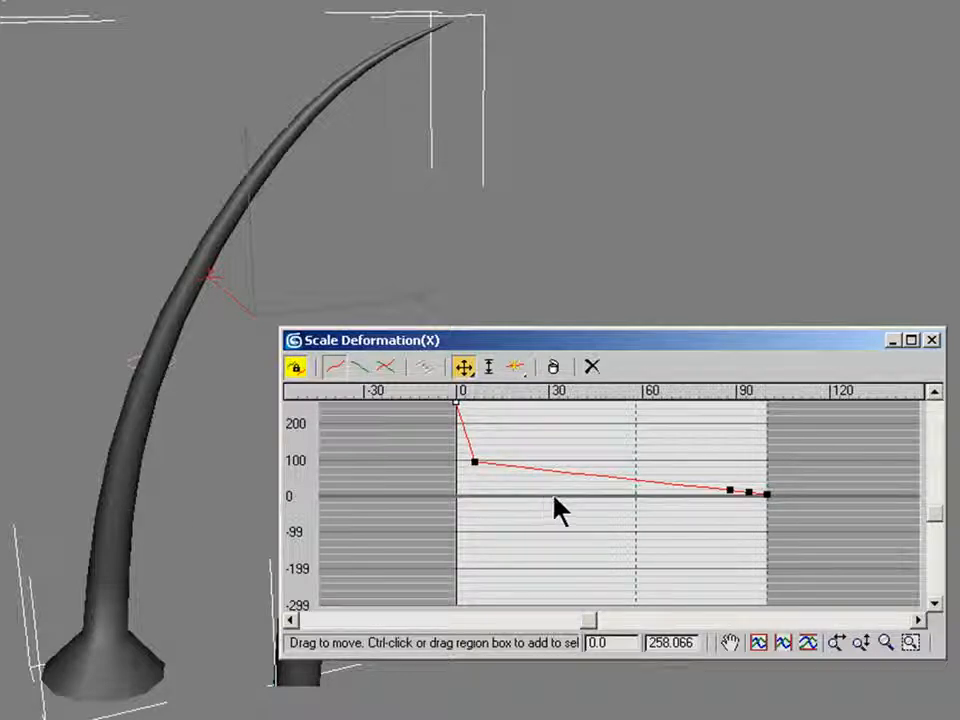
# Step: Raise the scale curve's point near 94 to about 87, convert it to Bezier-Smooth, and lengthen its handles to round the loft's tip
pyautogui.moveTo(750, 492); pyautogui.dragTo(752, 461)
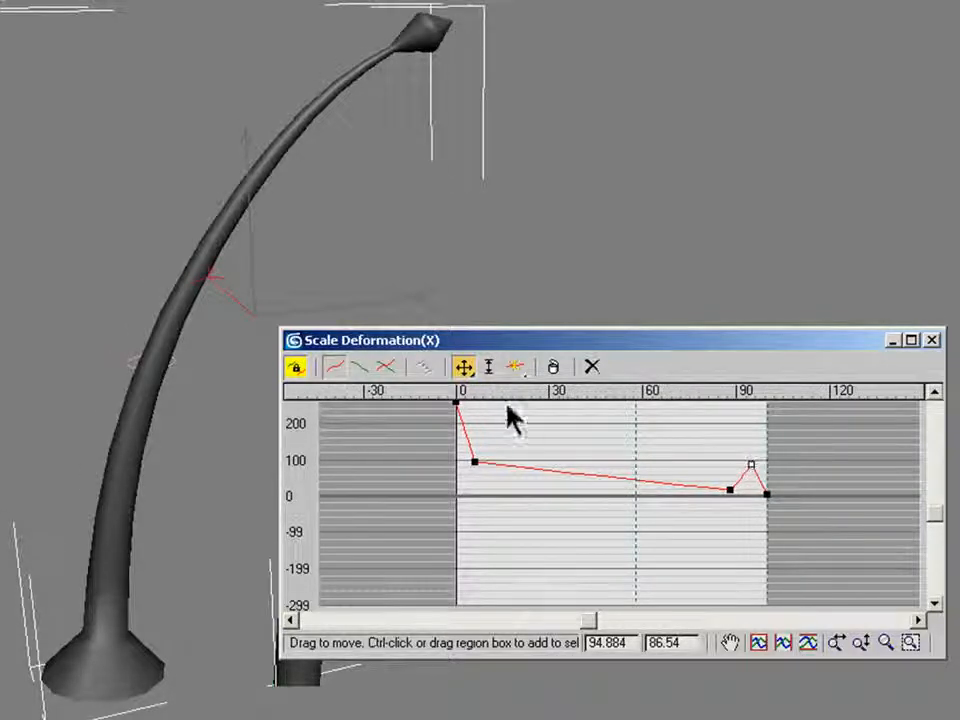
pyautogui.rightClick(751, 464)
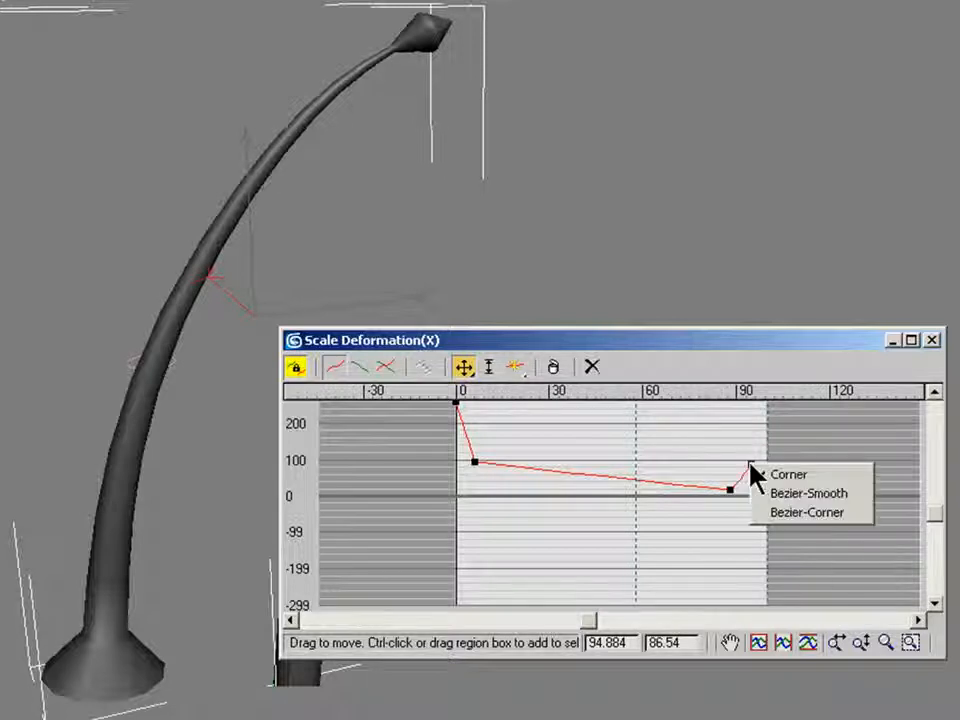
pyautogui.click(814, 497)
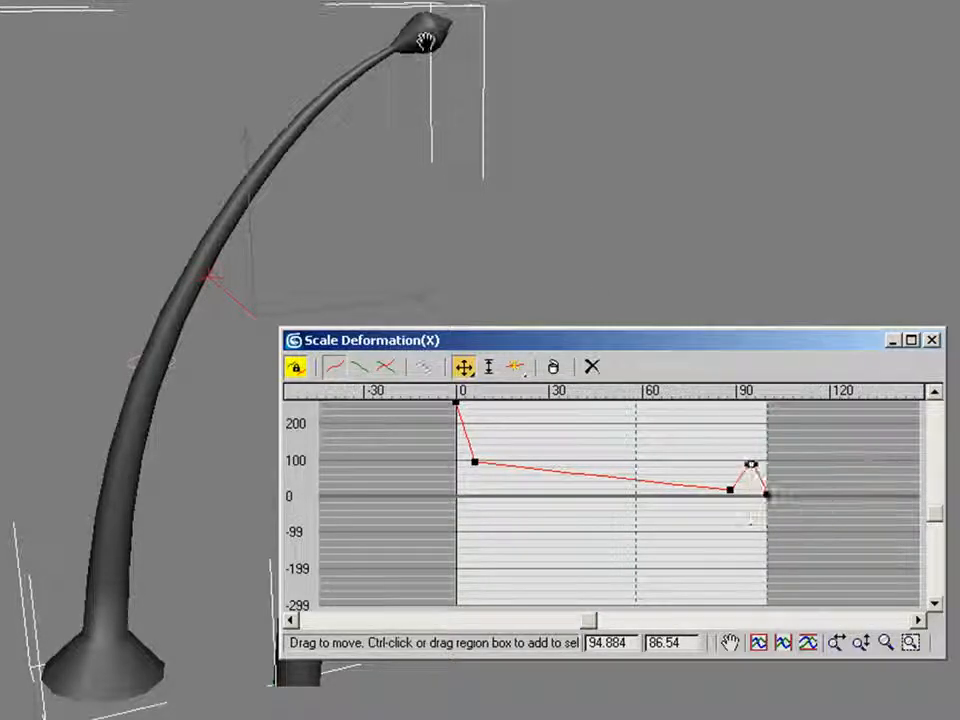
pyautogui.moveTo(745, 466); pyautogui.dragTo(731, 462)
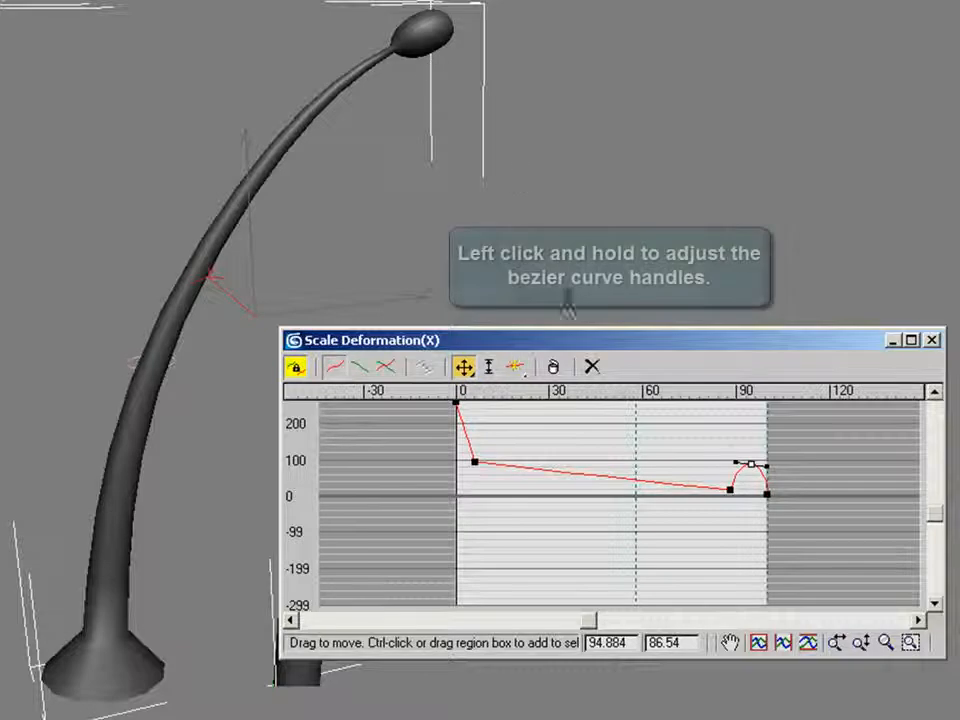
# Step: Move the scale curve's corner point at 88 back to about 85 along the path, with a value of about 25
pyautogui.moveTo(711, 438); pyautogui.dragTo(758, 528)
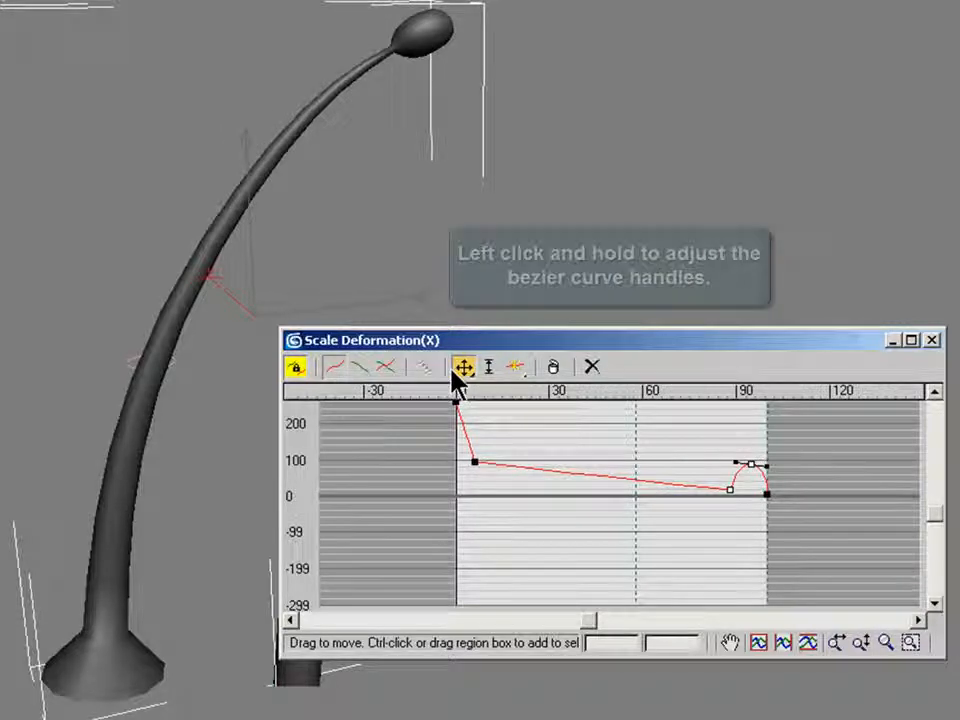
pyautogui.click(729, 490)
pyautogui.moveTo(732, 490); pyautogui.dragTo(718, 487)
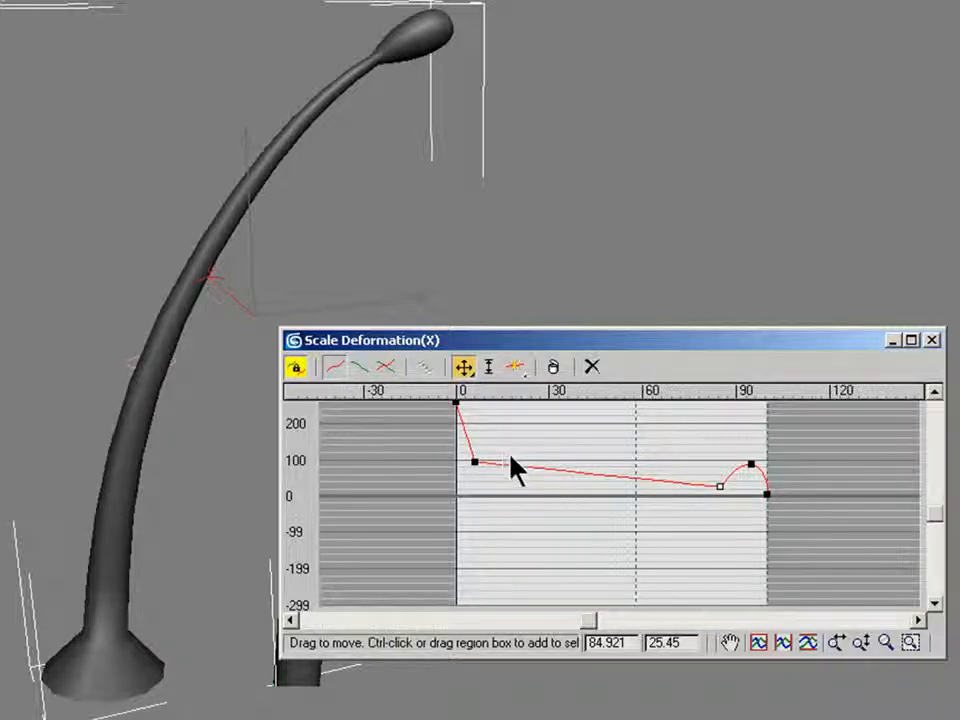
# Step: Slim the stem by lowering the scale curve's corner point near 6 to about 70 and the one near 85 to about 16
pyautogui.click(474, 462)
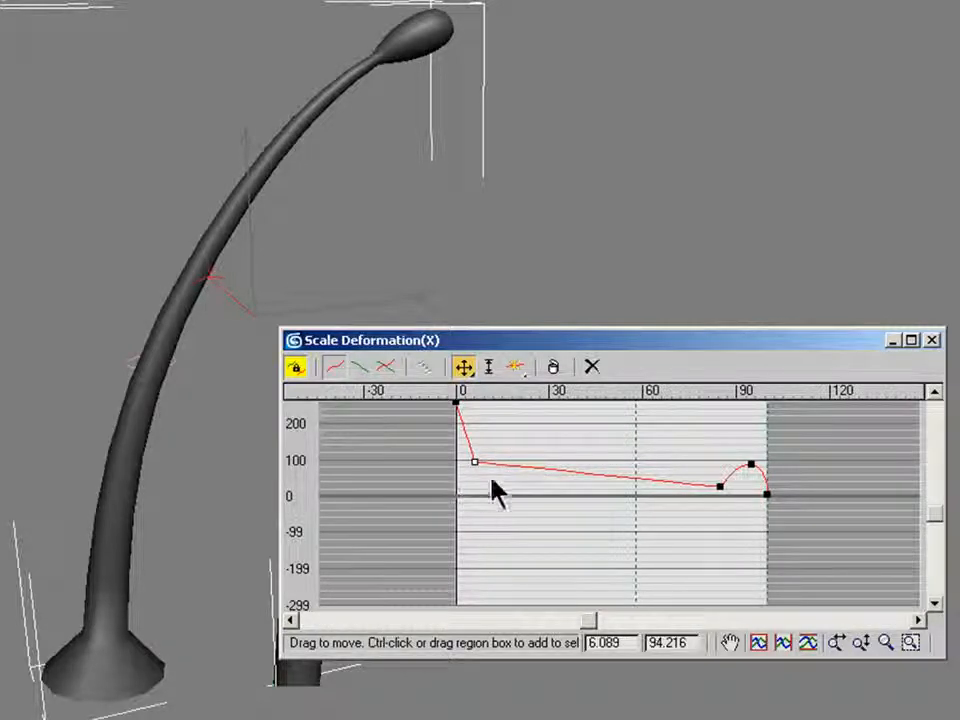
pyautogui.moveTo(475, 458); pyautogui.dragTo(475, 467)
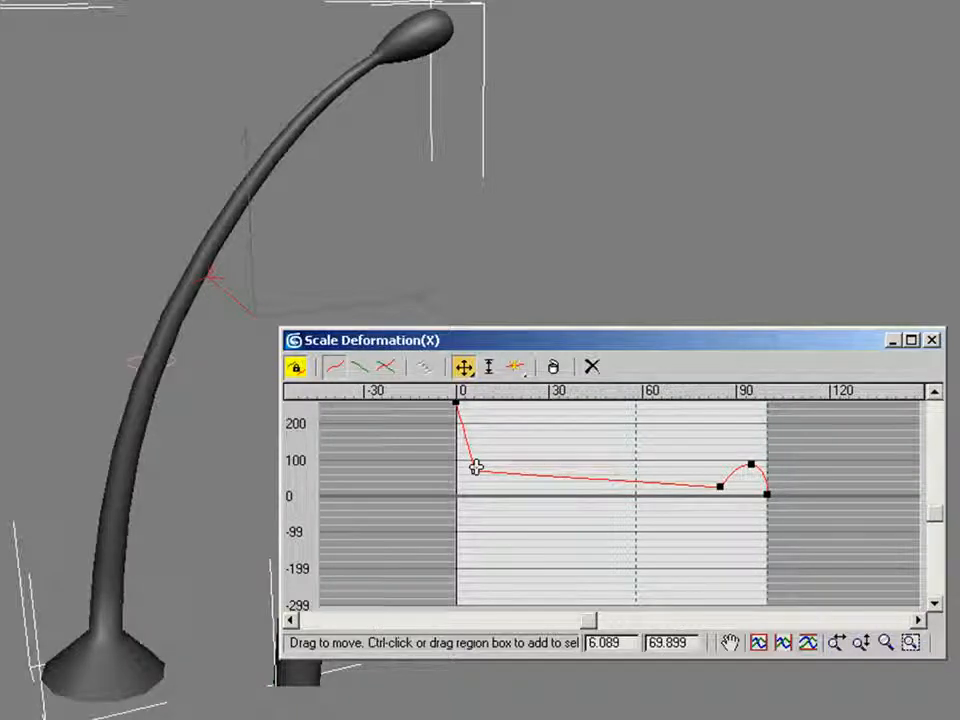
pyautogui.click(719, 487)
pyautogui.moveTo(716, 487); pyautogui.dragTo(718, 490)
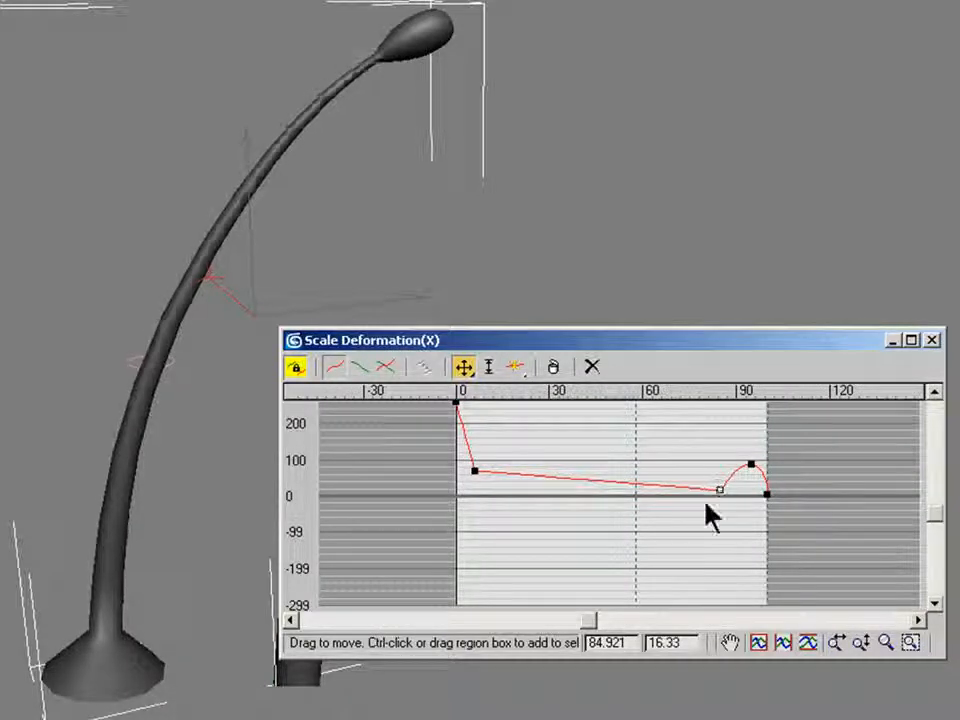
pyautogui.click(664, 548)
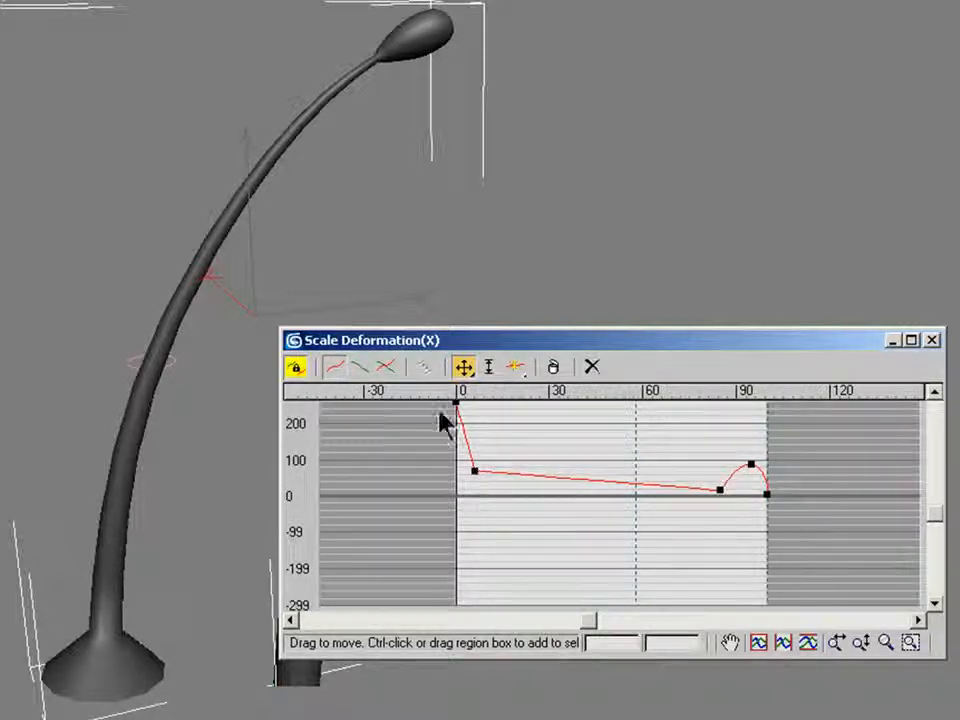
# Step: Use Scale Control Point to adjust the value of the corner point near 6 to about 69
pyautogui.click(489, 368)
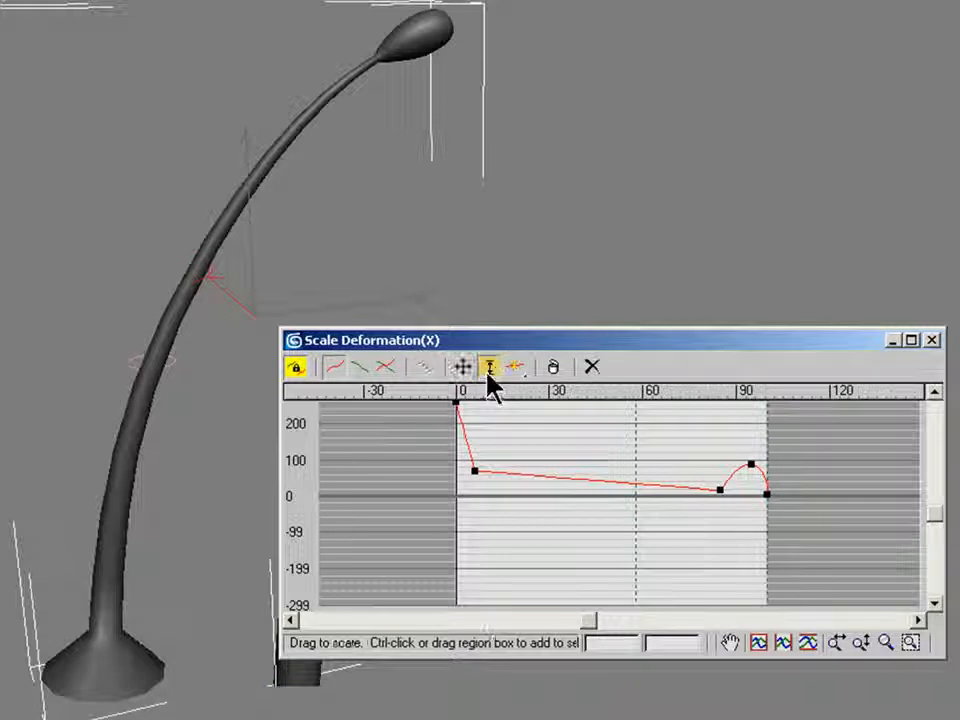
pyautogui.click(474, 471)
pyautogui.moveTo(478, 465)
pyautogui.mouseDown()
pyautogui.moveTo(476, 443)
pyautogui.moveTo(478, 469)
pyautogui.mouseUp()
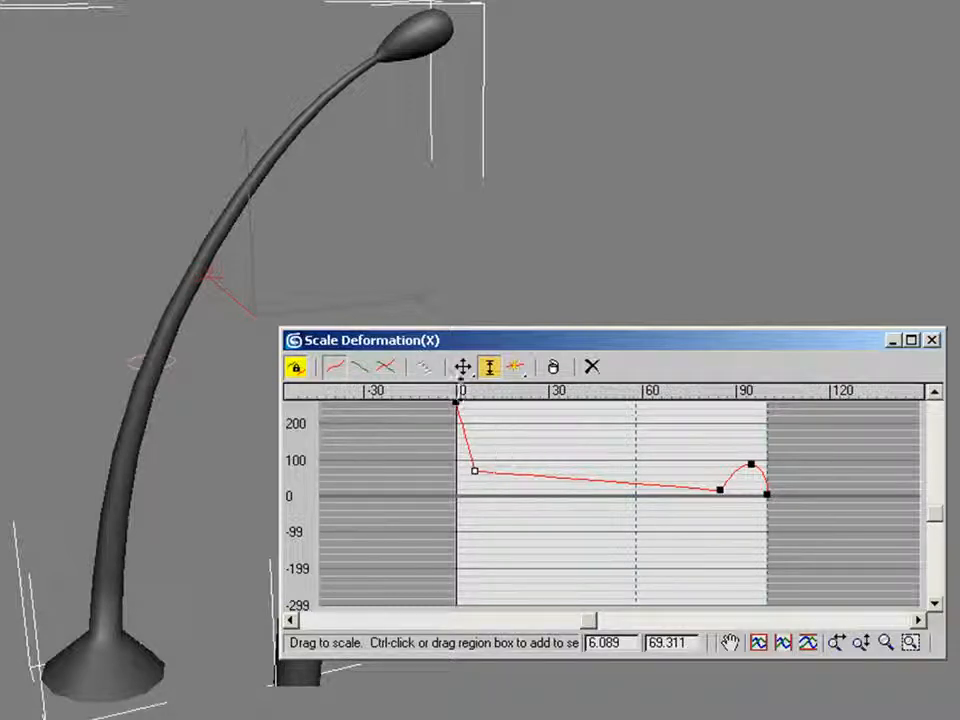
# Step: Display the scale curves for both axes and for single axes, ending on the X axis
pyautogui.click(389, 374)
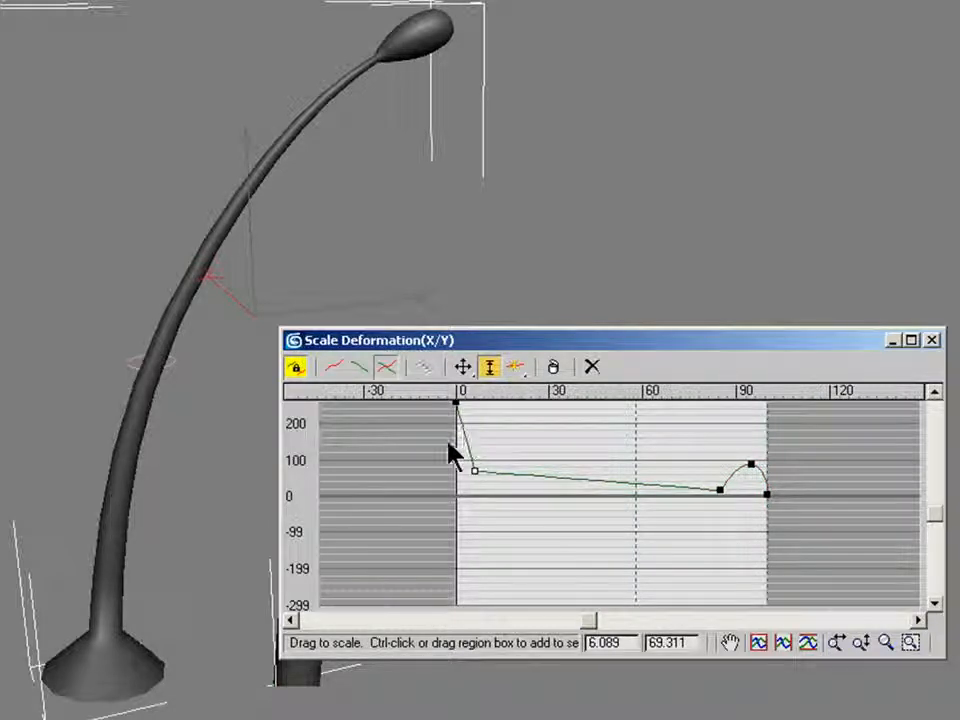
pyautogui.click(336, 368)
pyautogui.click(357, 369)
pyautogui.click(338, 370)
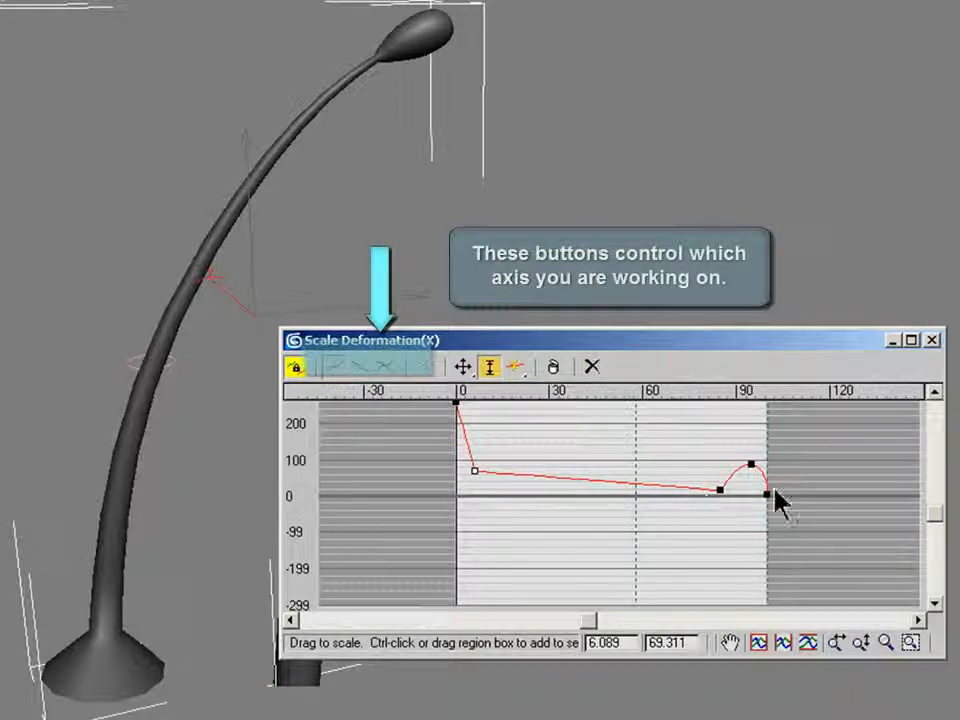
# Step: Examine the scale curve at different zooms, closing in on the section from about 75 to 100, and close the deformation graph
pyautogui.click(719, 490)
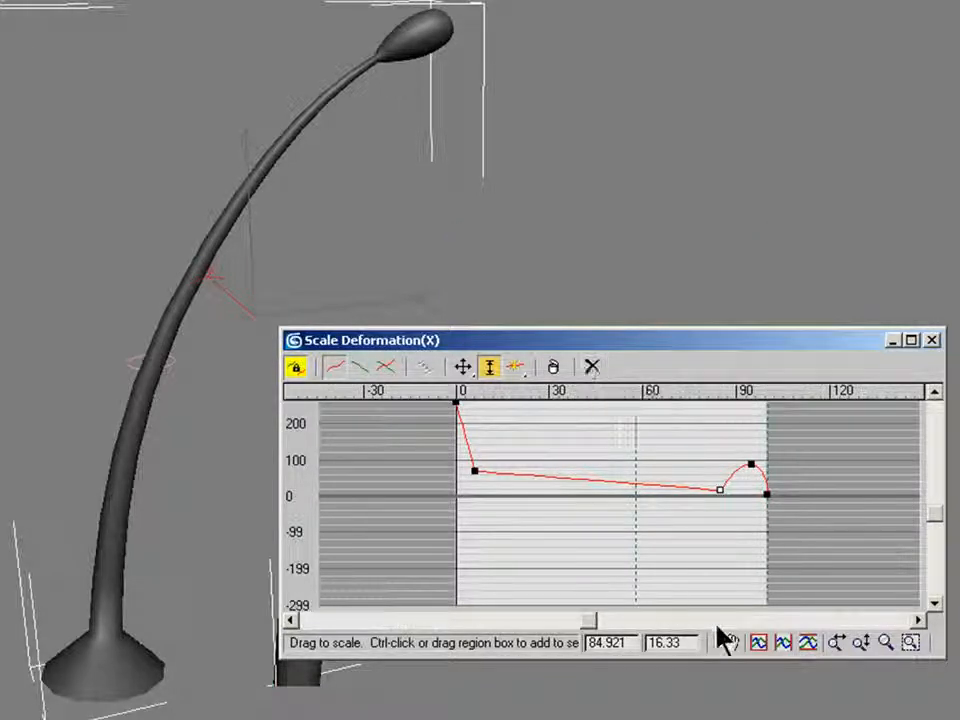
pyautogui.click(862, 645)
pyautogui.moveTo(634, 536); pyautogui.dragTo(671, 617)
pyautogui.click(838, 643)
pyautogui.moveTo(583, 551); pyautogui.dragTo(658, 555)
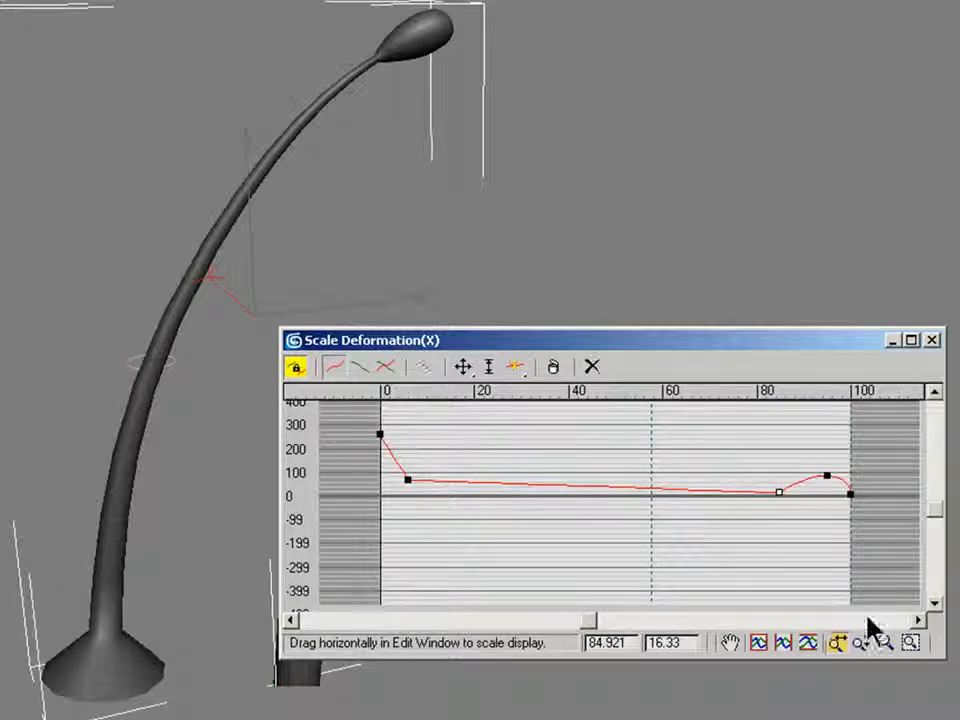
pyautogui.click(911, 643)
pyautogui.moveTo(737, 434); pyautogui.dragTo(880, 541)
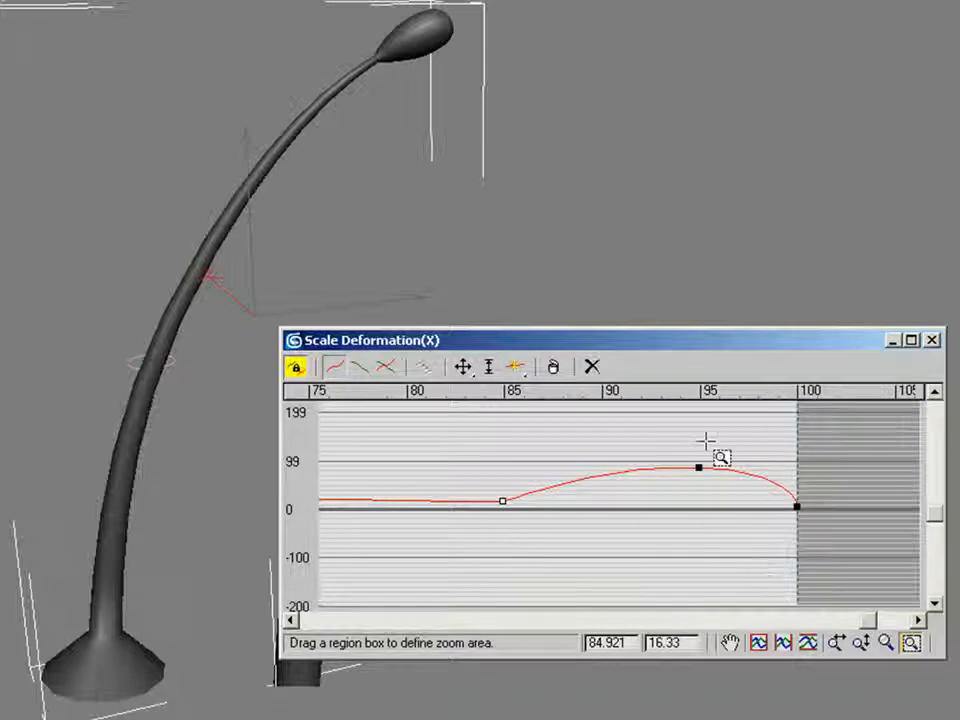
pyautogui.click(931, 340)
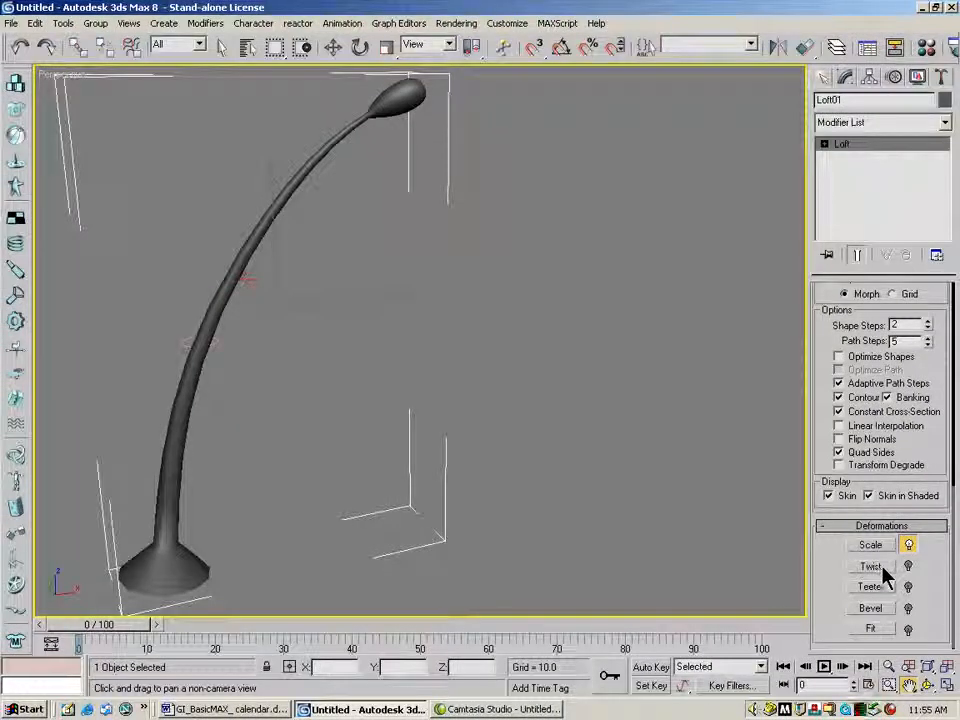
# Step: Try the loft's Fit deformation and disable it, and toggle the Scale deformation off and back on to compare the shapes
pyautogui.click(878, 632)
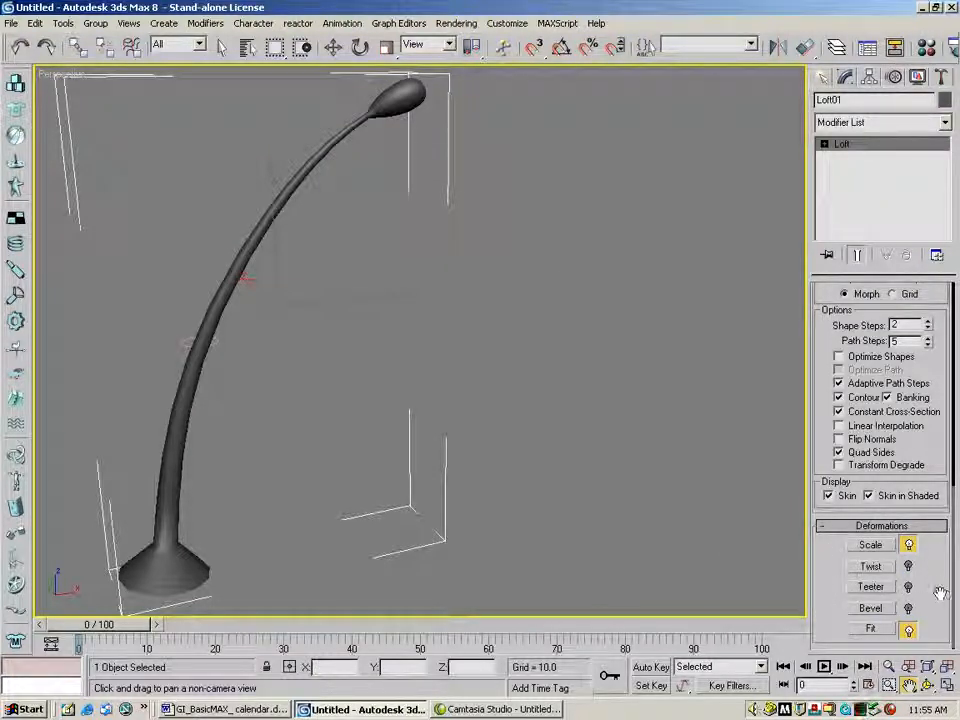
pyautogui.click(908, 629)
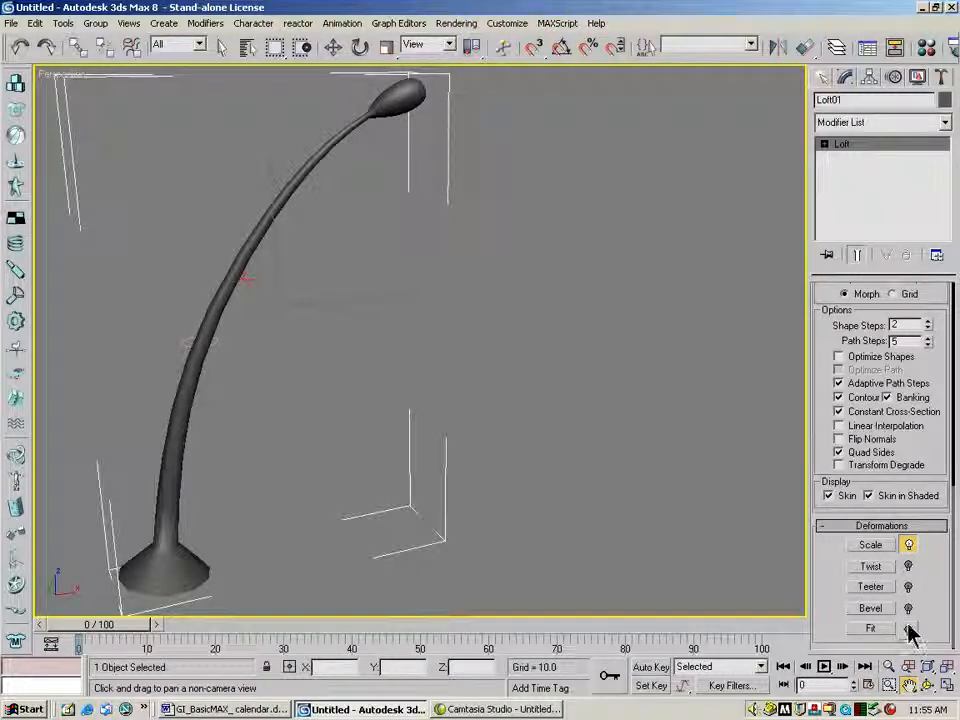
pyautogui.click(908, 544)
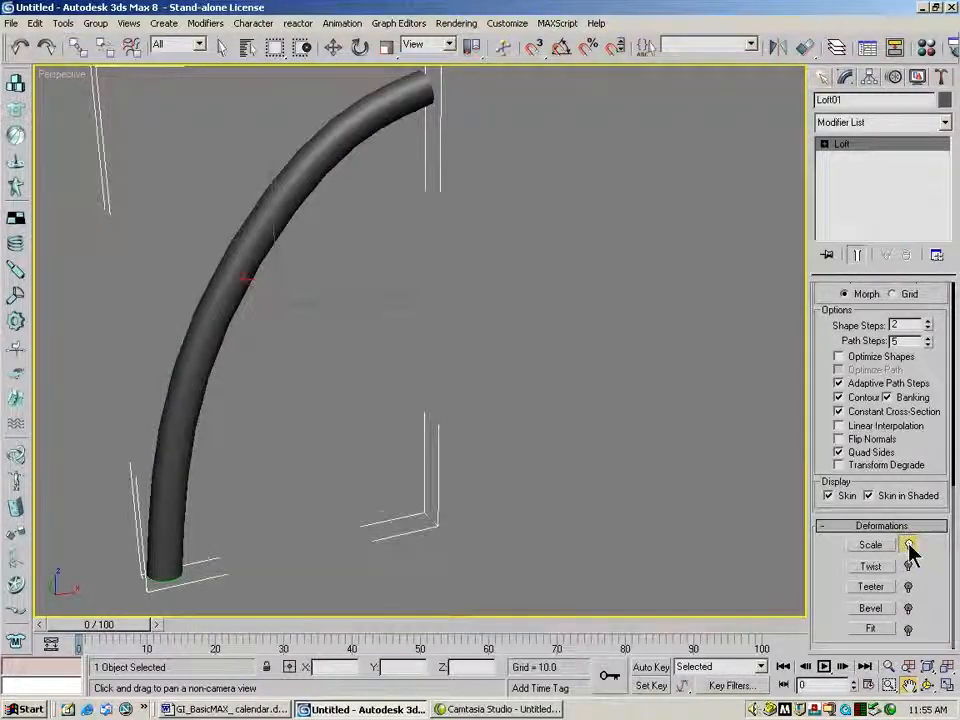
pyautogui.click(908, 545)
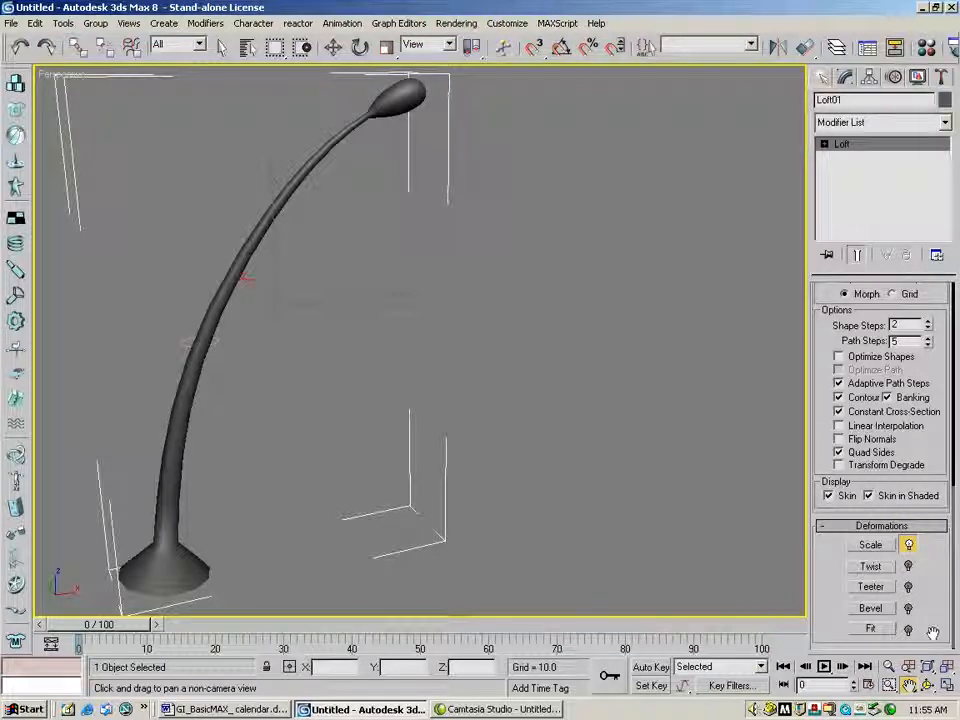
pyautogui.moveTo(922, 586); pyautogui.dragTo(928, 520)
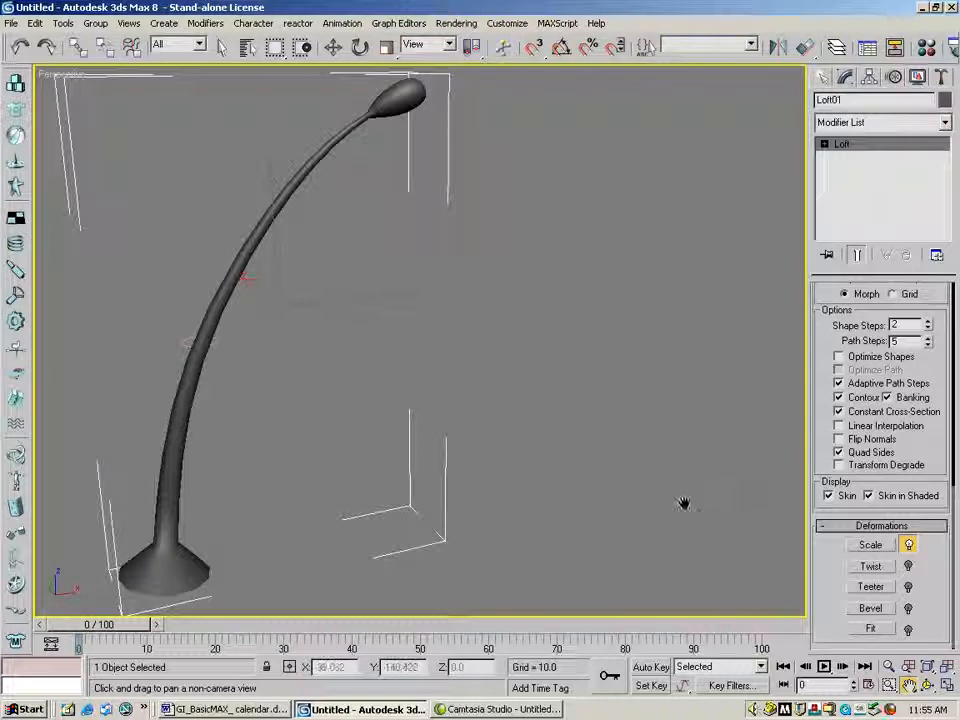